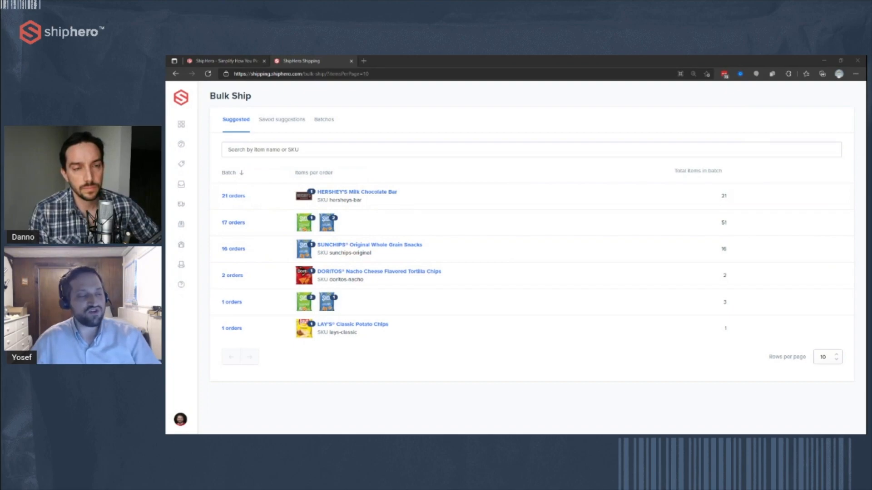
Search the suggested batches for FRITOS Original Corn Chips and remove that item filter again
{"action": "left_click", "coordinate": [270, 150]}
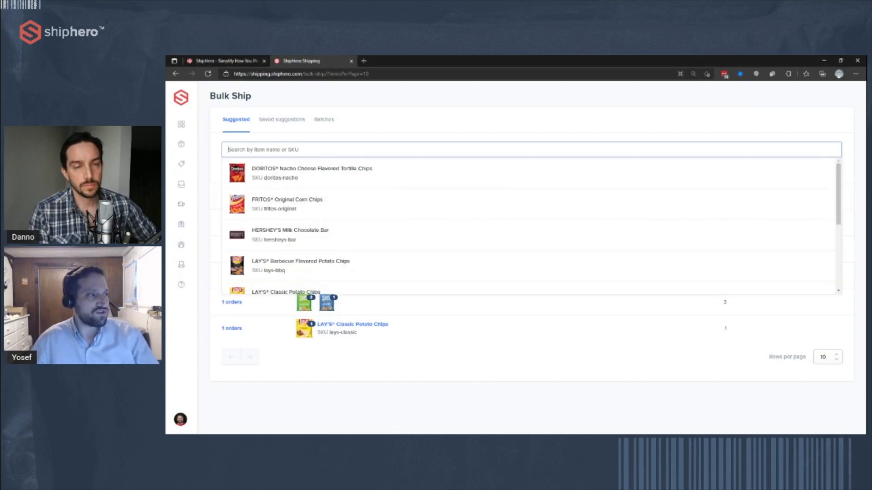
{"action": "left_click", "coordinate": [270, 202]}
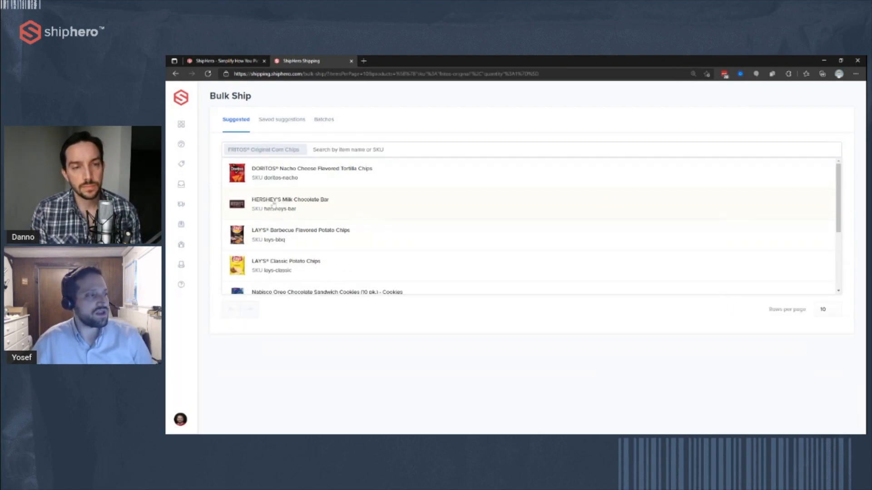
{"action": "left_click", "coordinate": [439, 323]}
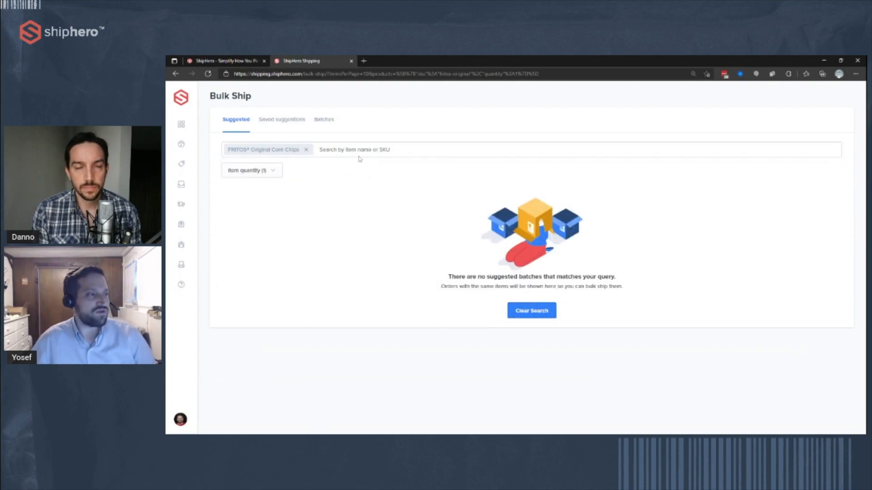
{"action": "left_click", "coordinate": [306, 150]}
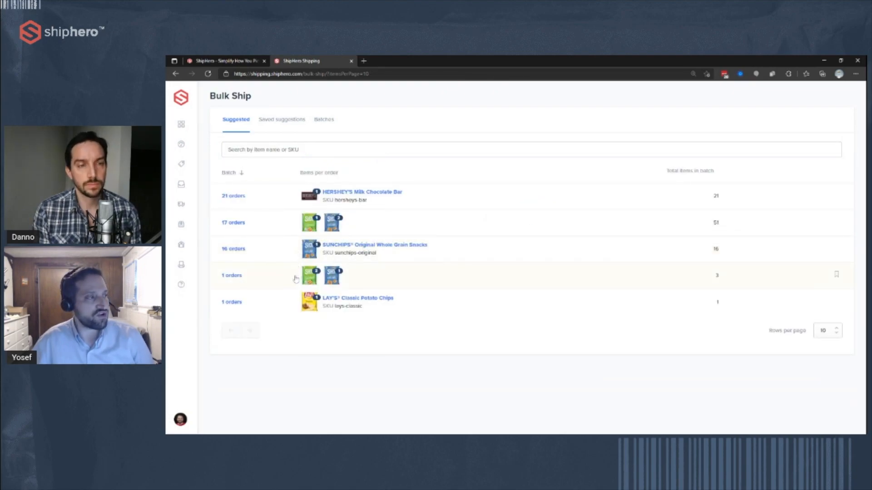
Review the saved suggestions and the existing batches in Bulk Ship, and return to the suggested batches
{"action": "left_click", "coordinate": [270, 119]}
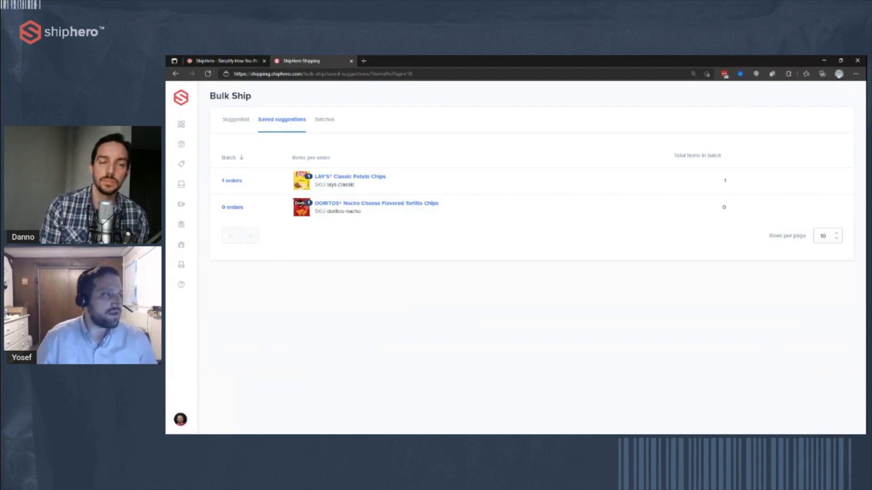
{"action": "left_click", "coordinate": [234, 119]}
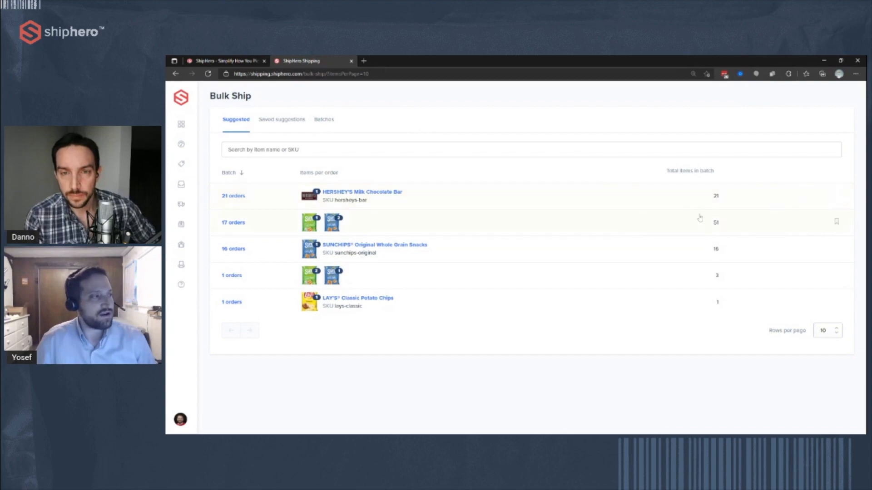
{"action": "left_click", "coordinate": [272, 120]}
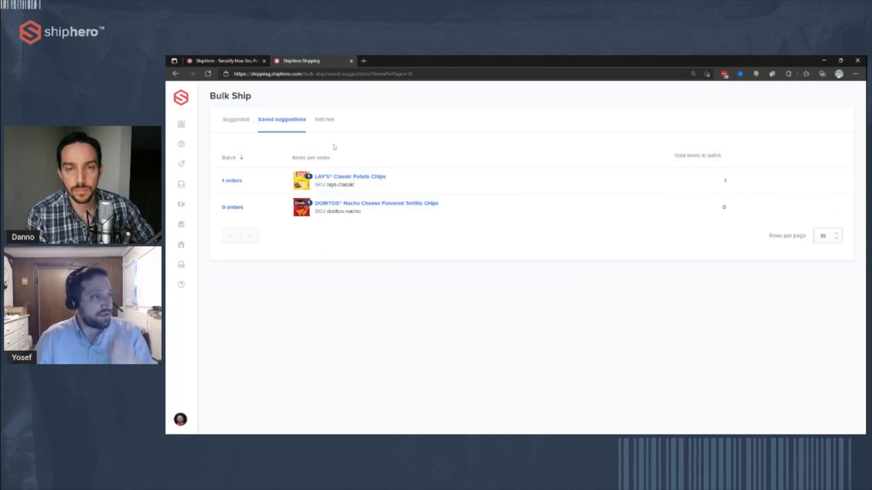
{"action": "left_click", "coordinate": [325, 121]}
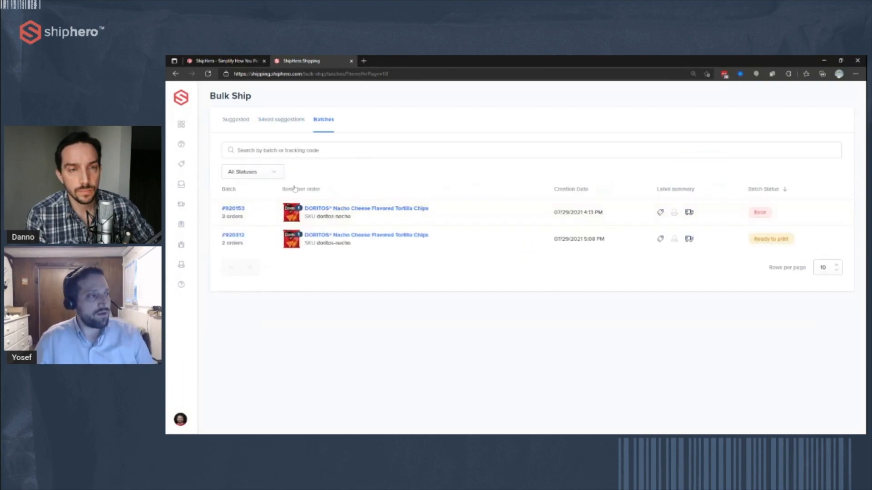
{"action": "left_click", "coordinate": [230, 122]}
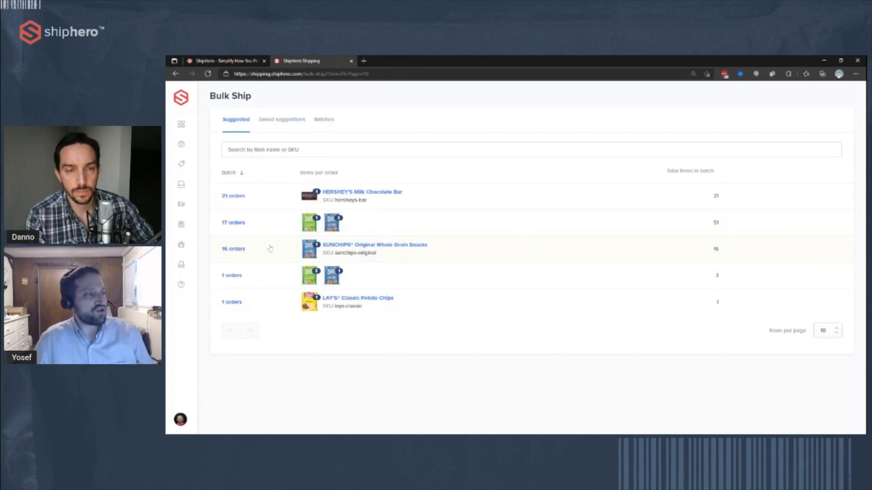
Examine the order weight in the suggested HERSHEY'S Milk Chocolate Bar batch and return to the suggested list
{"action": "left_click", "coordinate": [232, 196]}
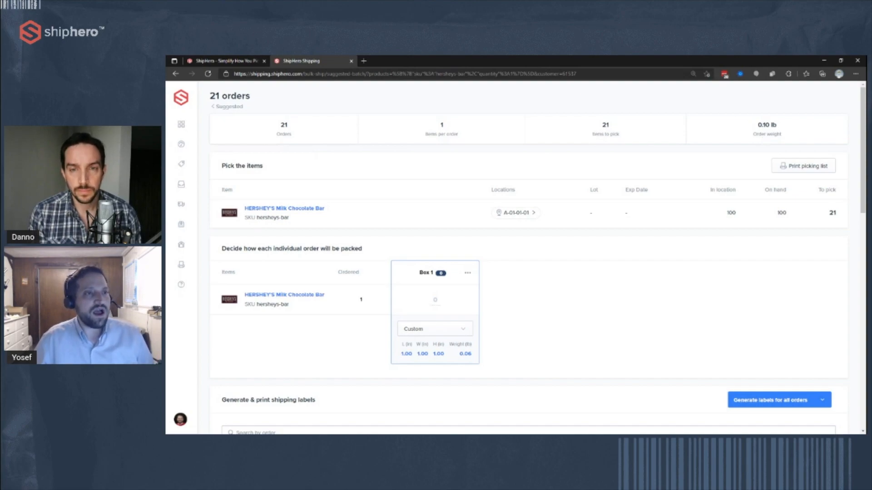
{"action": "left_click_drag", "start_coordinate": [756, 123], "coordinate": [793, 139]}
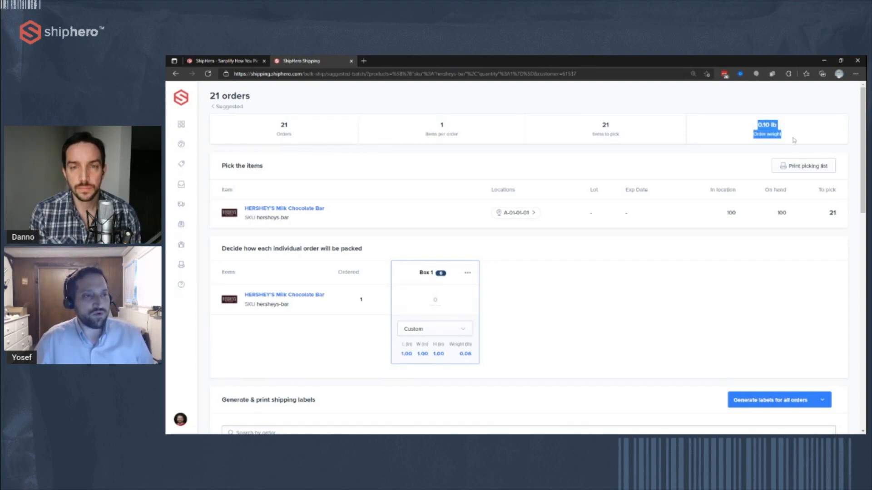
{"action": "left_click", "coordinate": [793, 140]}
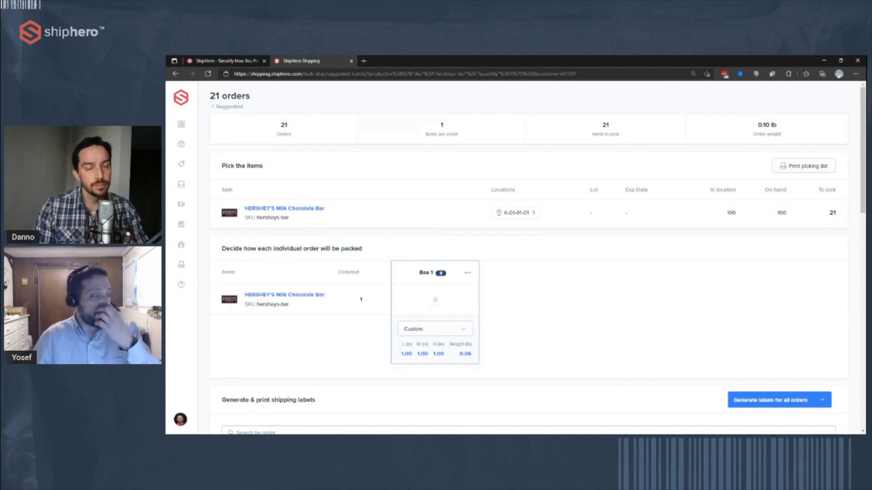
{"action": "left_click", "coordinate": [226, 107]}
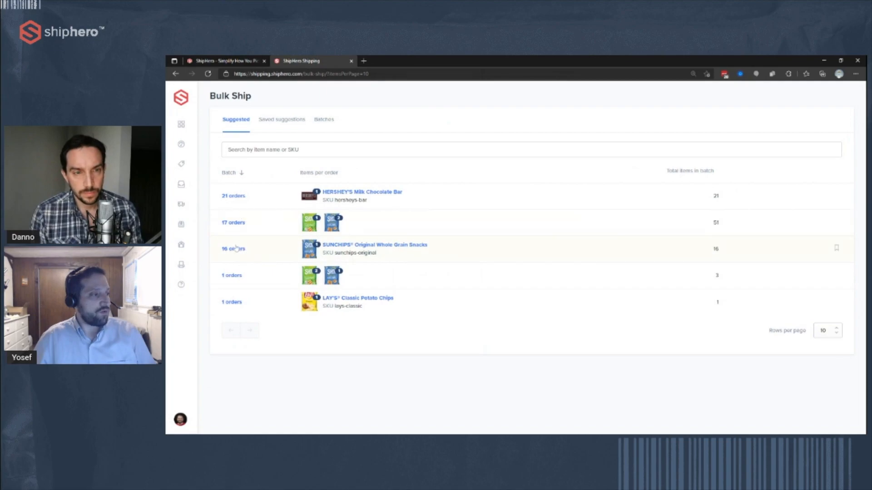
Open the suggested batch of 17 orders that combines two SUNCHIPS items
{"action": "left_click", "coordinate": [236, 223]}
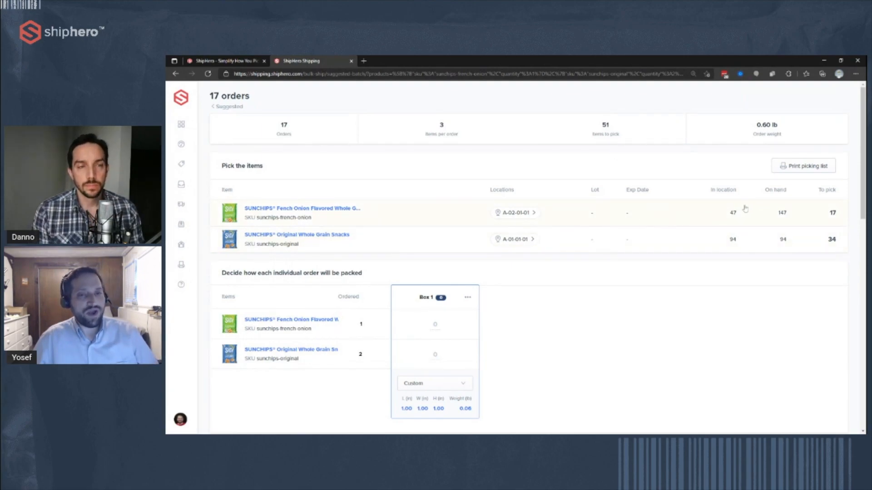
Try picking location A-01-01-01 for the French Onion SUNCHIPS and discard the change
{"action": "left_click", "coordinate": [518, 214]}
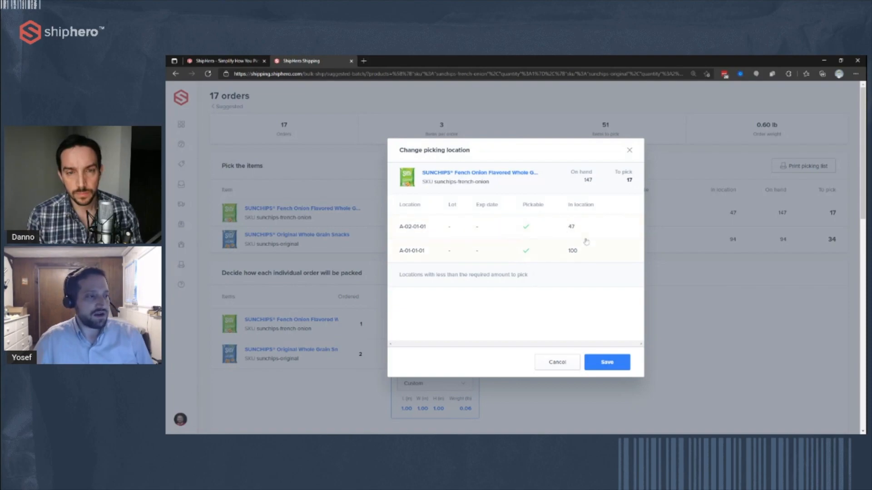
{"action": "left_click", "coordinate": [599, 250]}
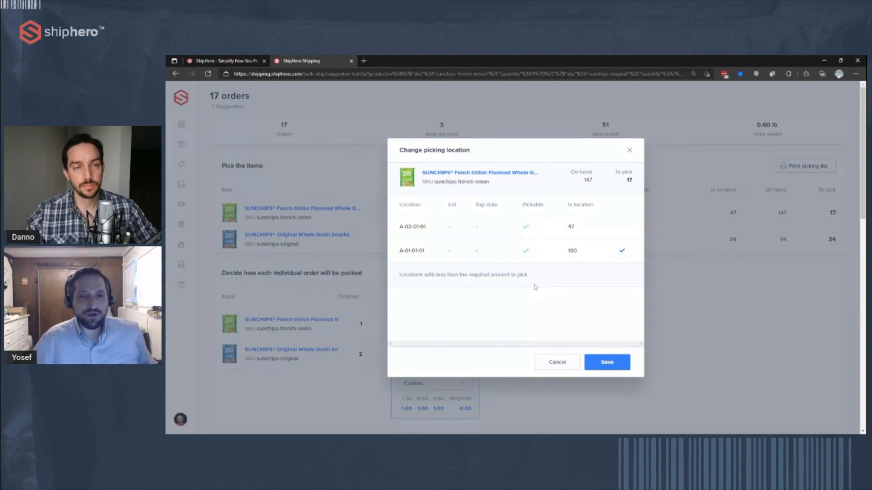
{"action": "left_click", "coordinate": [561, 362]}
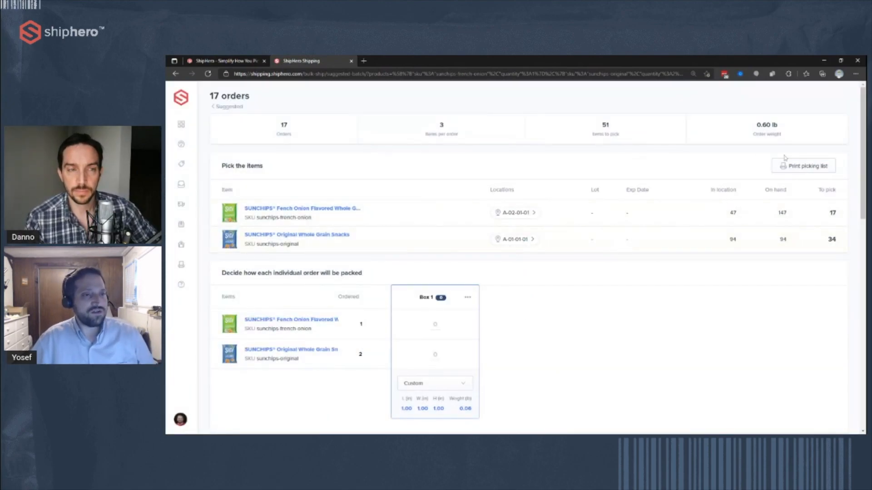
Generate the printable picking list for the batch and return to the batch page
{"action": "left_click", "coordinate": [819, 167]}
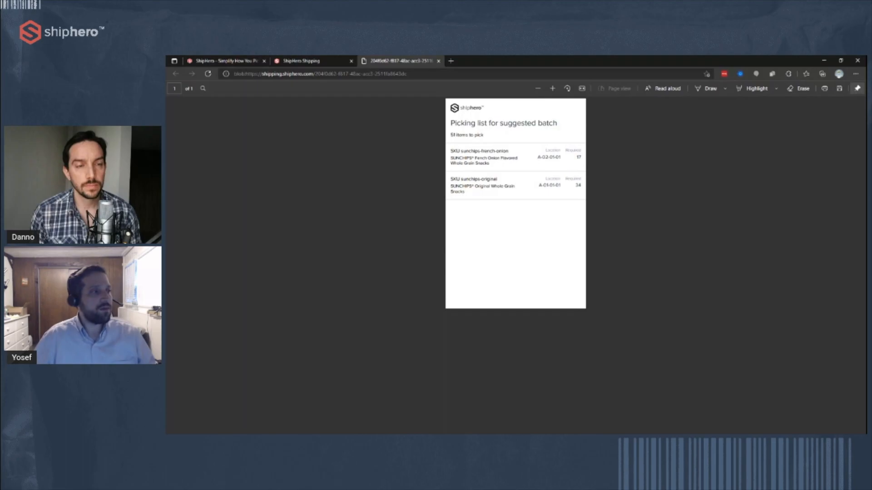
{"action": "left_click", "coordinate": [301, 60]}
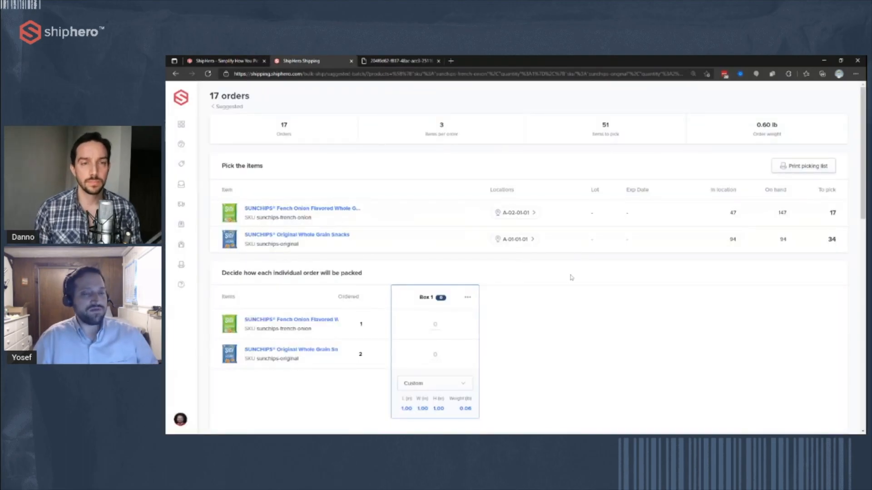
Pack 1 French Onion and 2 Original SUNCHIPS into Box 1 and set its box type to Snack Box
{"action": "scroll", "coordinate": [576, 264], "scroll_direction": "down", "scroll_amount": 3}
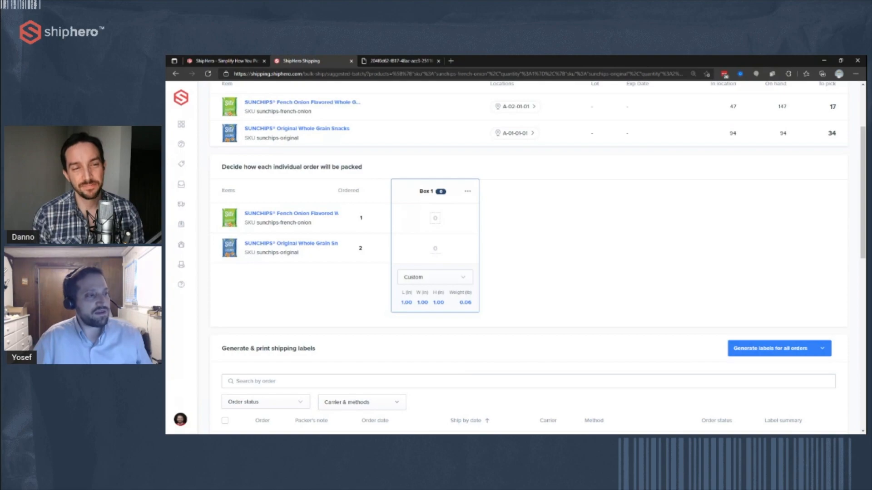
{"action": "left_click", "coordinate": [435, 219]}
{"action": "type", "text": "1"}
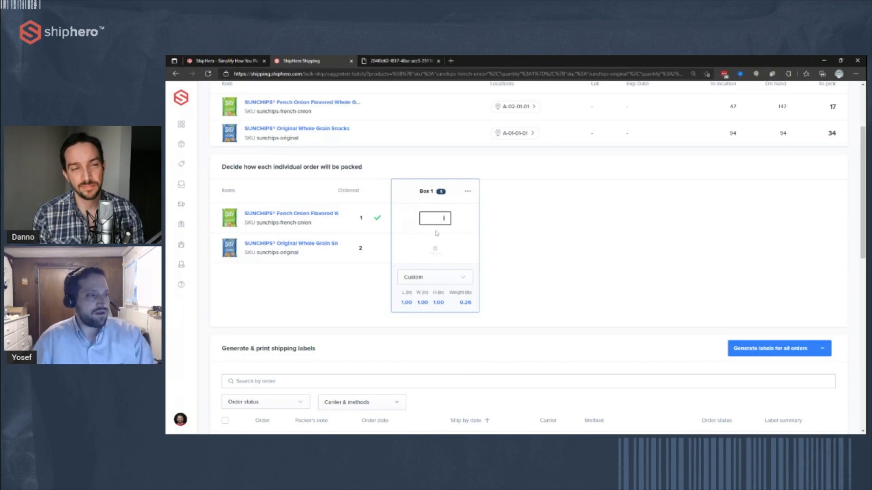
{"action": "left_click", "coordinate": [434, 251]}
{"action": "type", "text": "1"}
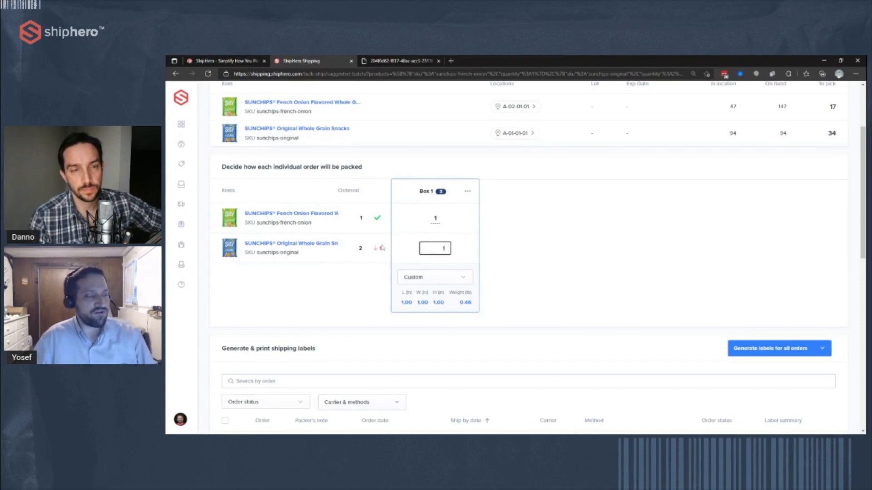
{"action": "key", "text": "BackSpace"}
{"action": "type", "text": "2"}
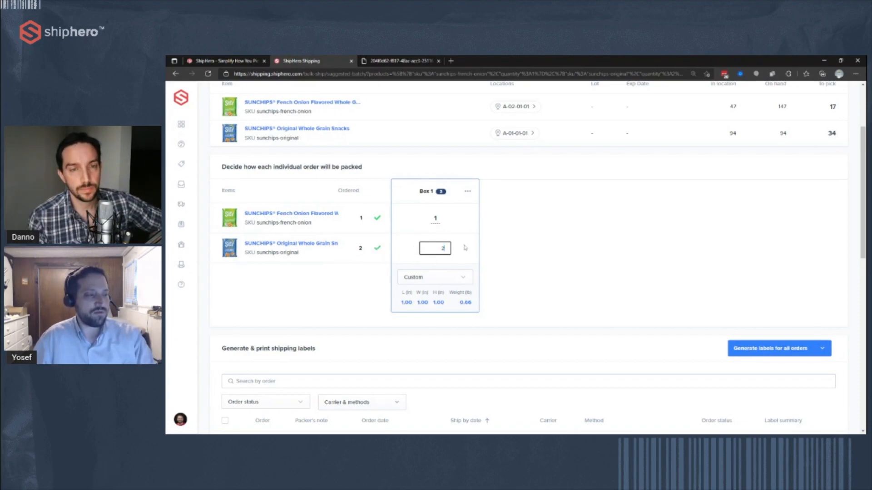
{"action": "left_click", "coordinate": [420, 281]}
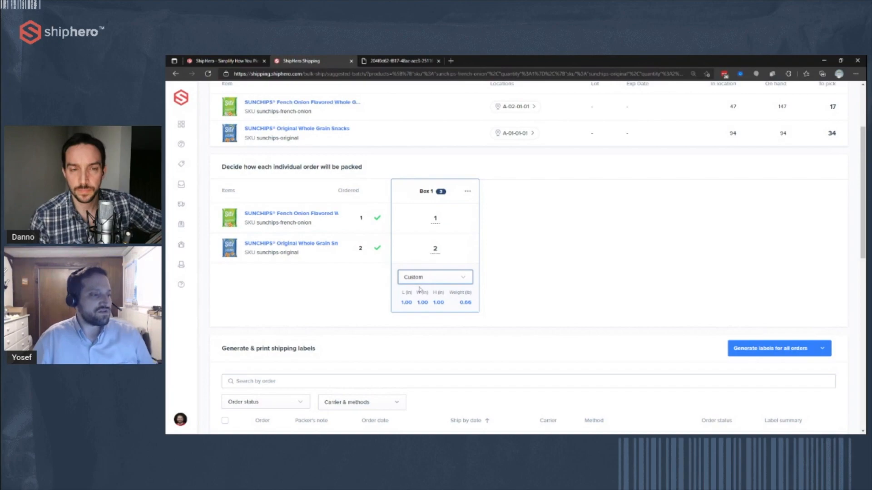
{"action": "left_click", "coordinate": [420, 289]}
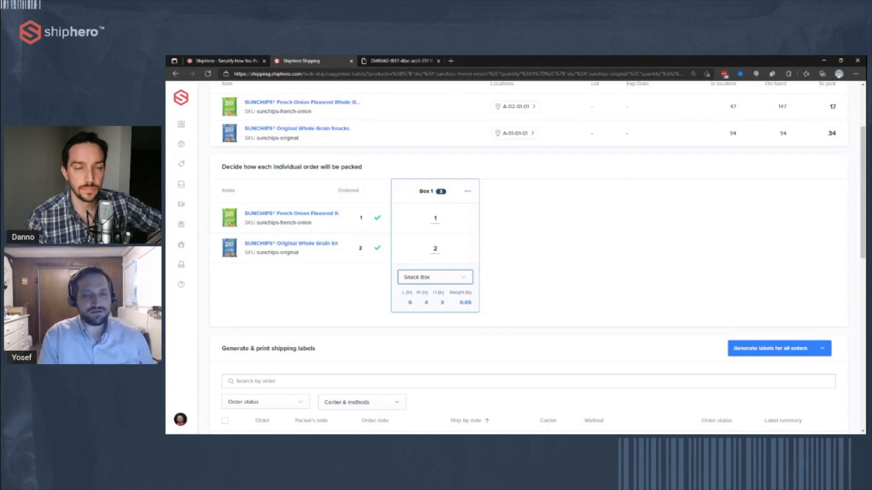
Filter the batch's orders to the Cheapest carrier with all methods and review the filtered list
{"action": "scroll", "coordinate": [509, 239], "scroll_direction": "down", "scroll_amount": 1}
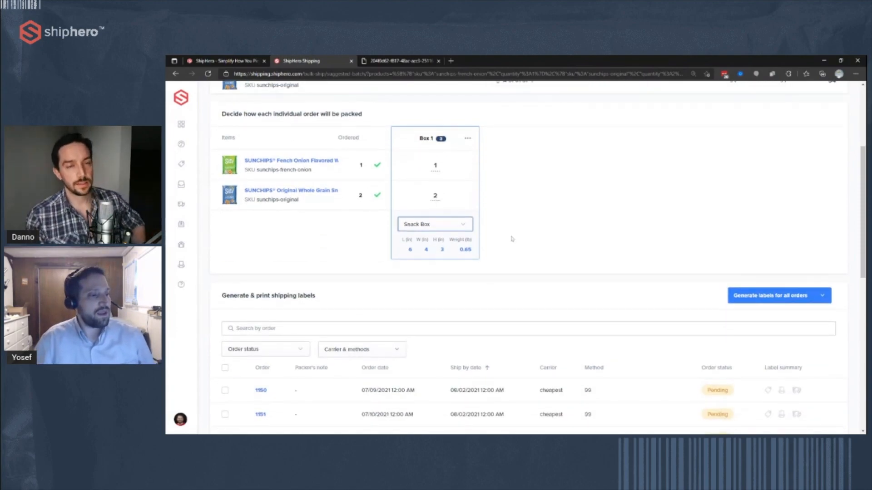
{"action": "scroll", "coordinate": [523, 232], "scroll_direction": "down", "scroll_amount": 4}
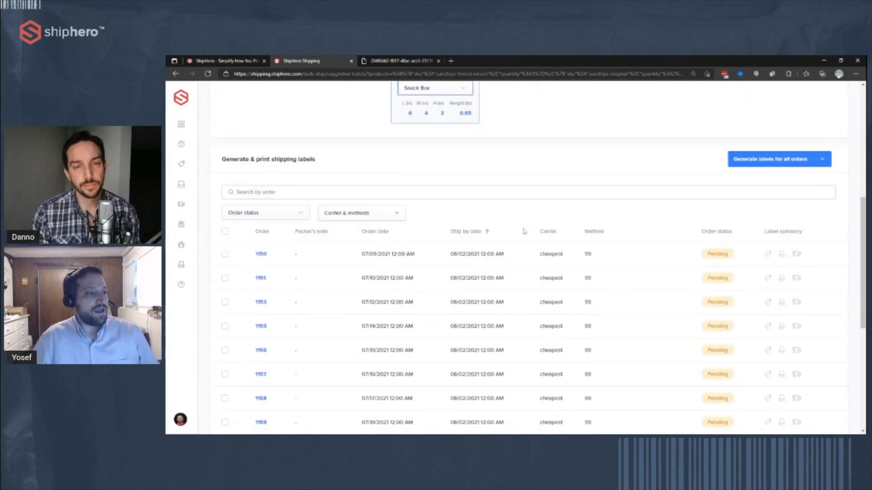
{"action": "scroll", "coordinate": [524, 232], "scroll_direction": "down", "scroll_amount": 3}
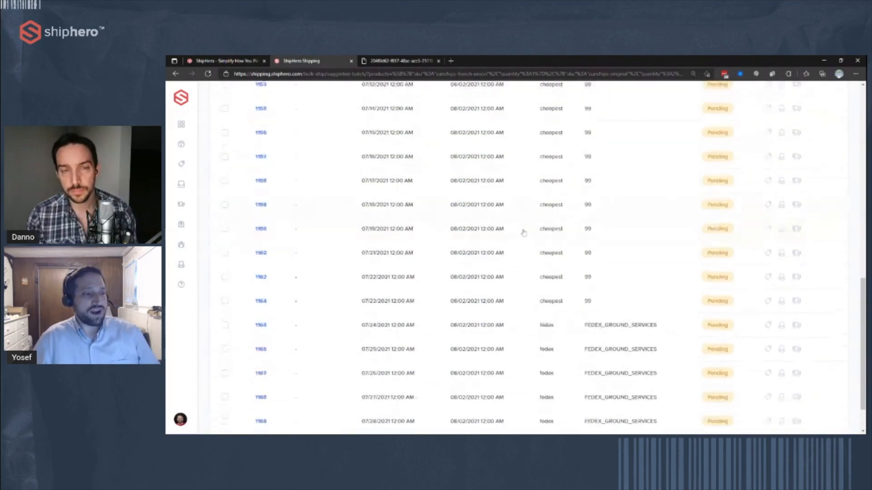
{"action": "scroll", "coordinate": [524, 233], "scroll_direction": "up", "scroll_amount": 3}
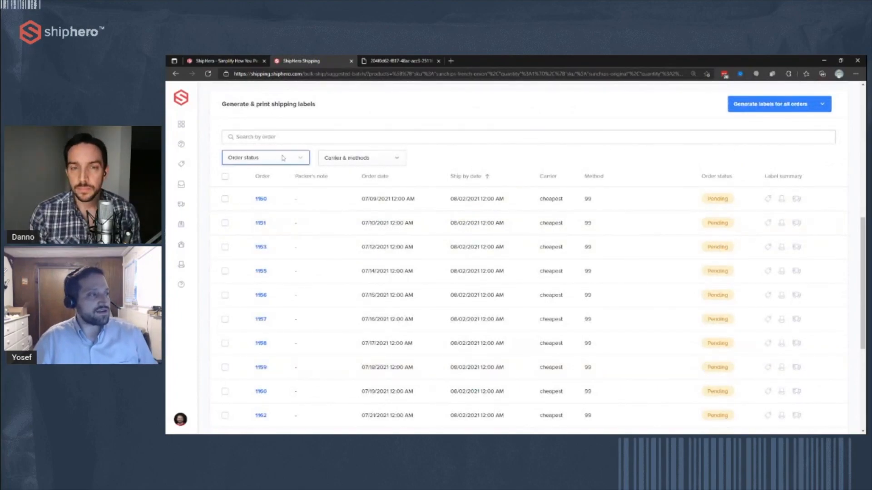
{"action": "left_click", "coordinate": [354, 163]}
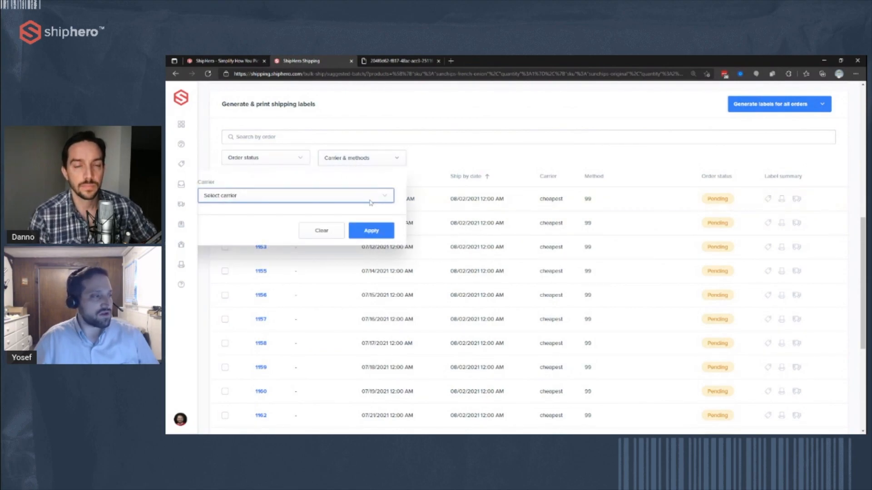
{"action": "left_click", "coordinate": [350, 232]}
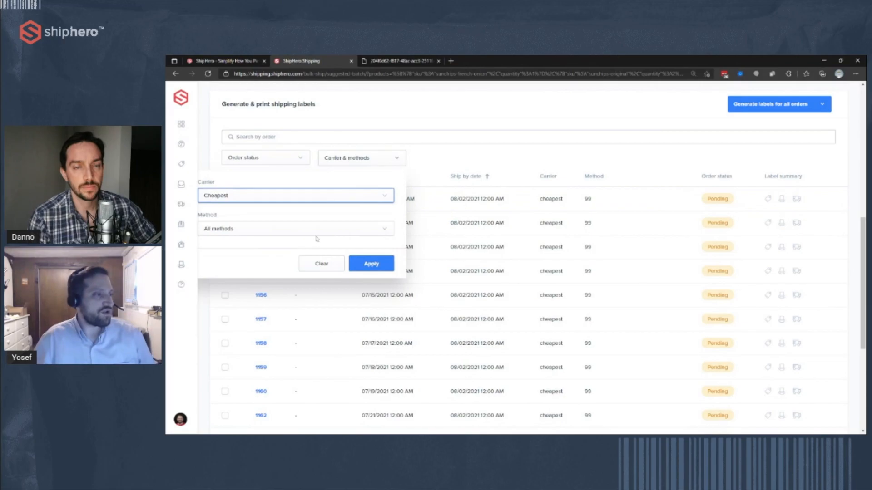
{"action": "left_click", "coordinate": [366, 263]}
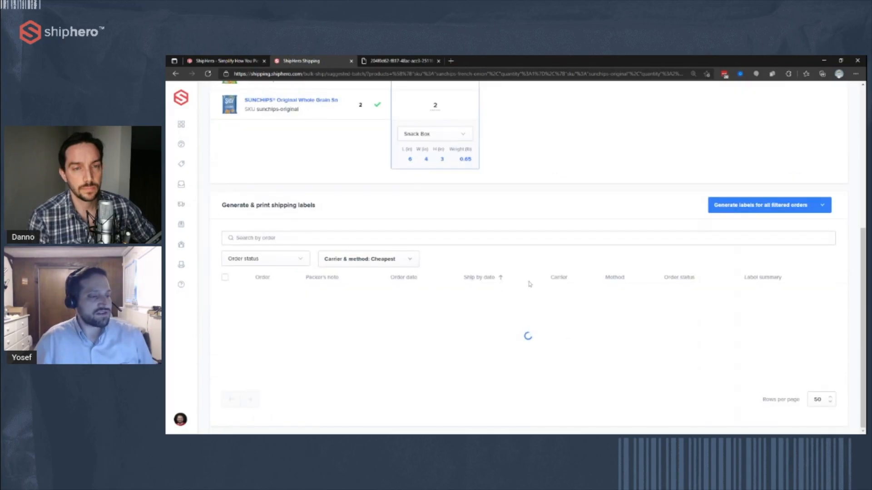
{"action": "scroll", "coordinate": [530, 286], "scroll_direction": "down", "scroll_amount": 4}
{"action": "scroll", "coordinate": [581, 253], "scroll_direction": "up", "scroll_amount": 5}
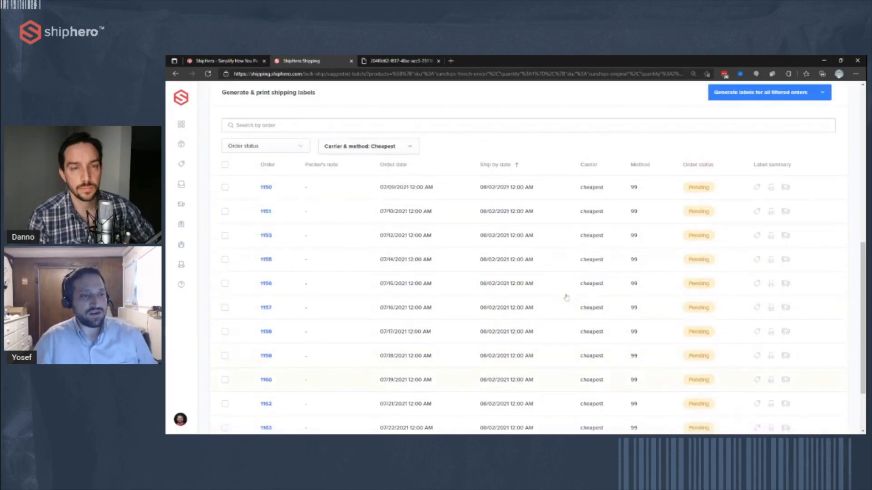
{"action": "scroll", "coordinate": [566, 298], "scroll_direction": "down", "scroll_amount": 2}
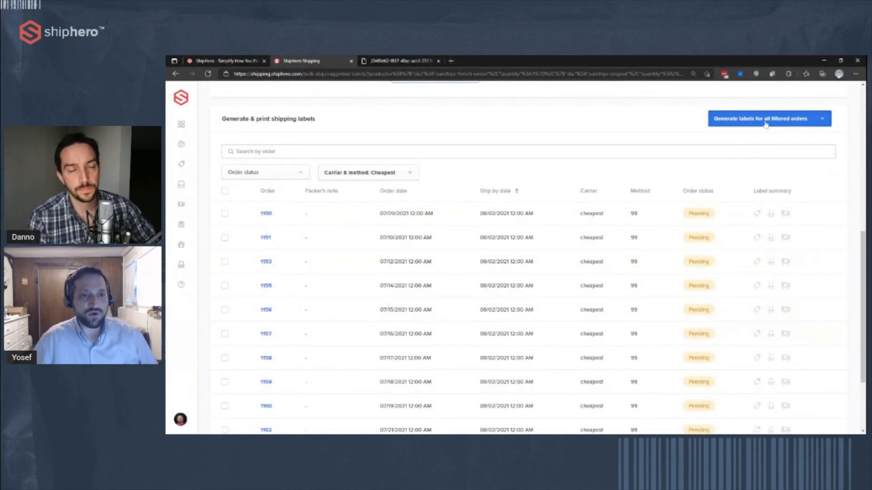
Clear the carrier and method filter and remove the first two FedEx orders from the suggested batch
{"action": "left_click", "coordinate": [344, 178]}
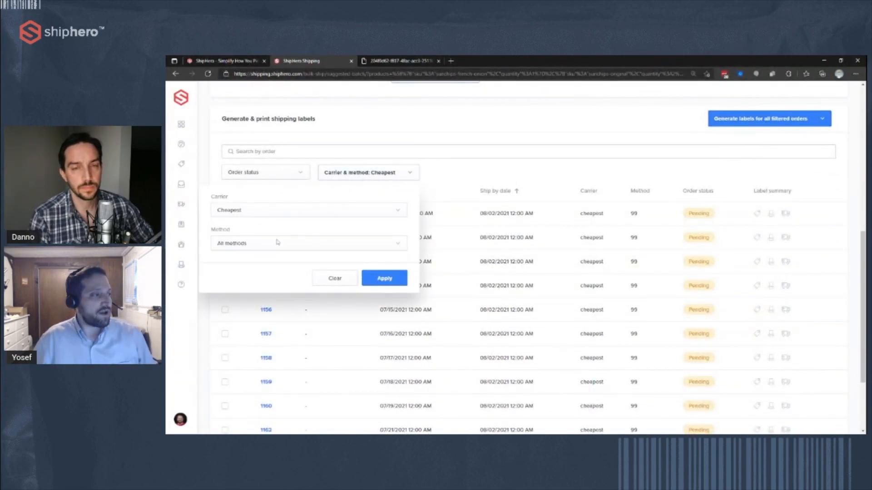
{"action": "left_click", "coordinate": [330, 281]}
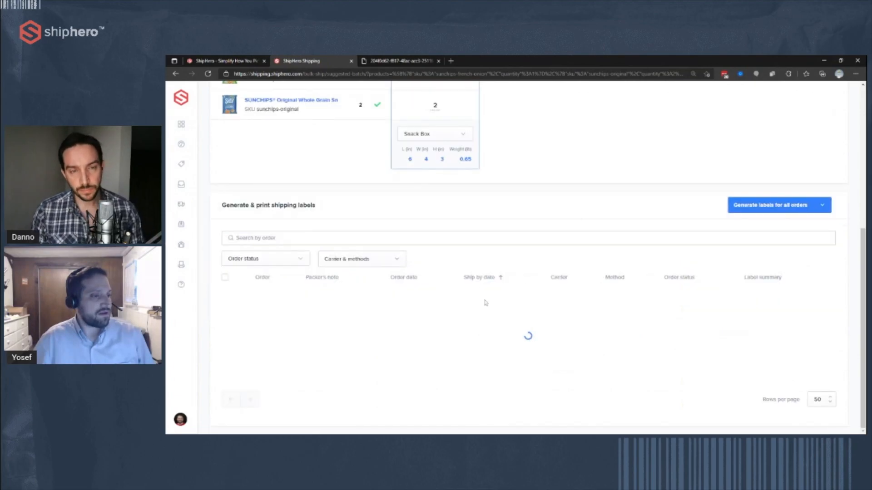
{"action": "scroll", "coordinate": [423, 311], "scroll_direction": "down", "scroll_amount": 5}
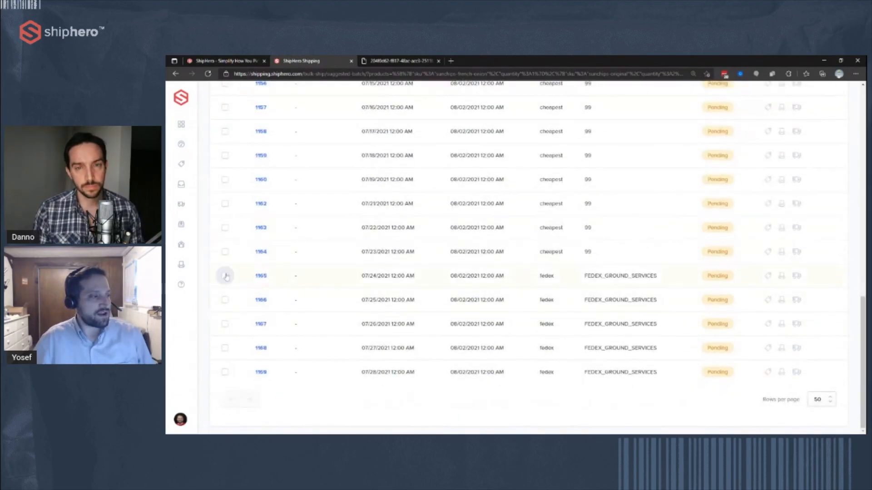
{"action": "left_click", "coordinate": [225, 276]}
{"action": "left_click", "coordinate": [225, 300]}
{"action": "scroll", "coordinate": [315, 328], "scroll_direction": "up", "scroll_amount": 6}
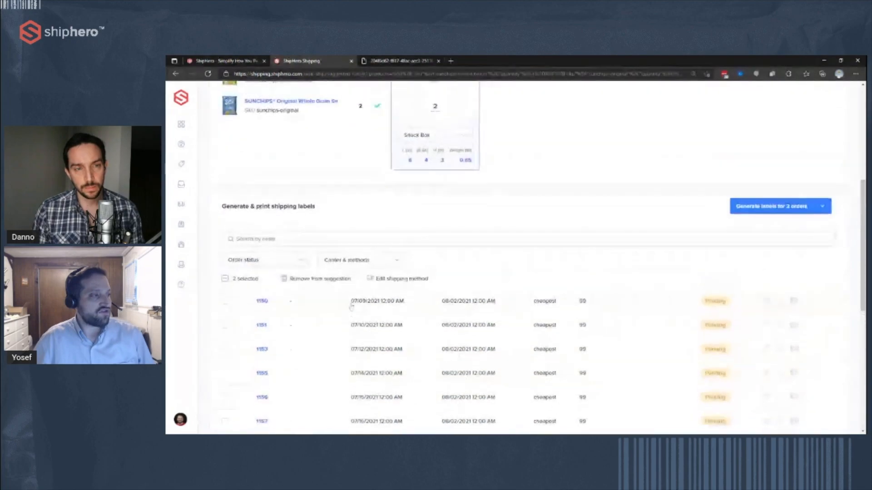
{"action": "left_click", "coordinate": [309, 283]}
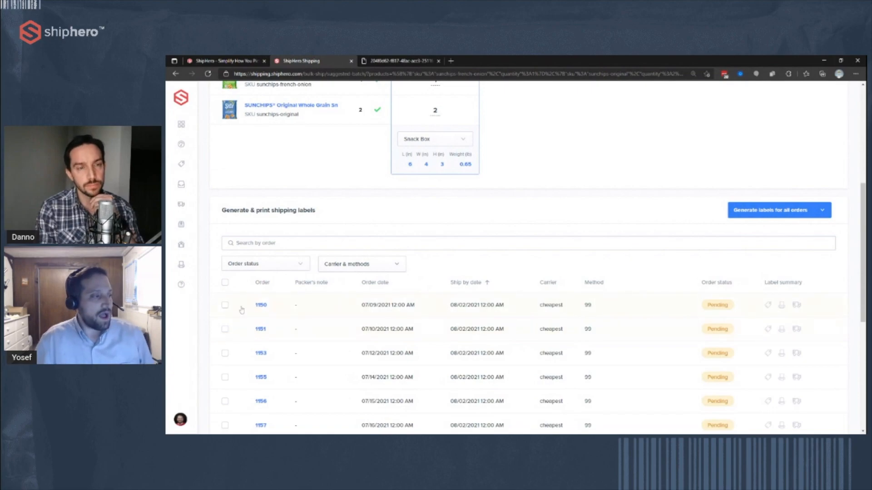
Select the first three orders individually and extend the selection to every order in the list
{"action": "left_click", "coordinate": [225, 305]}
{"action": "left_click", "coordinate": [225, 329]}
{"action": "left_click", "coordinate": [225, 355]}
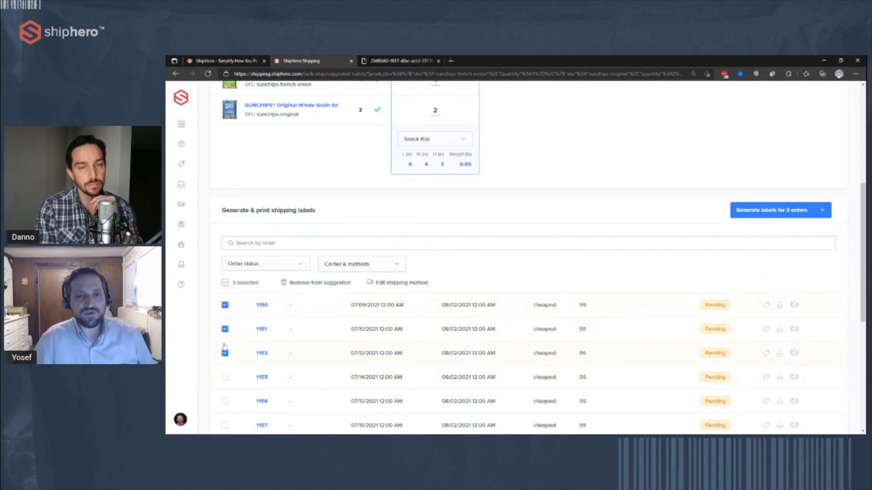
{"action": "mouse_move", "coordinate": [183, 321]}
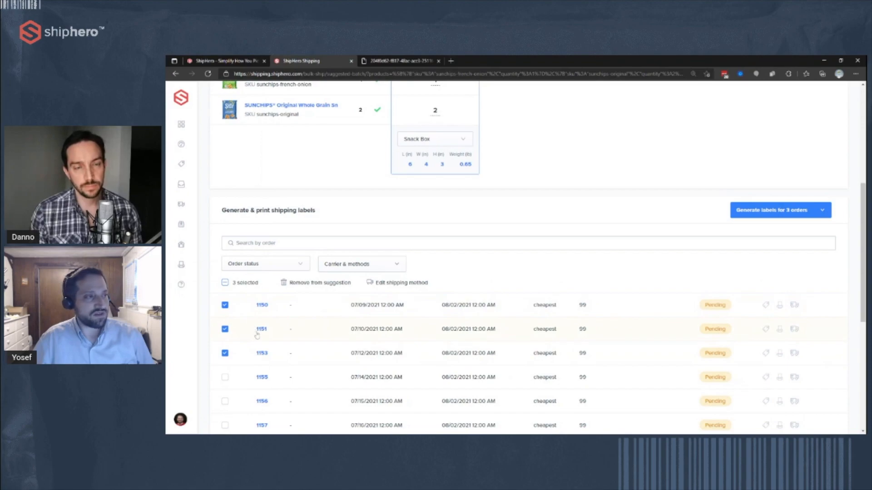
{"action": "left_click", "coordinate": [228, 285]}
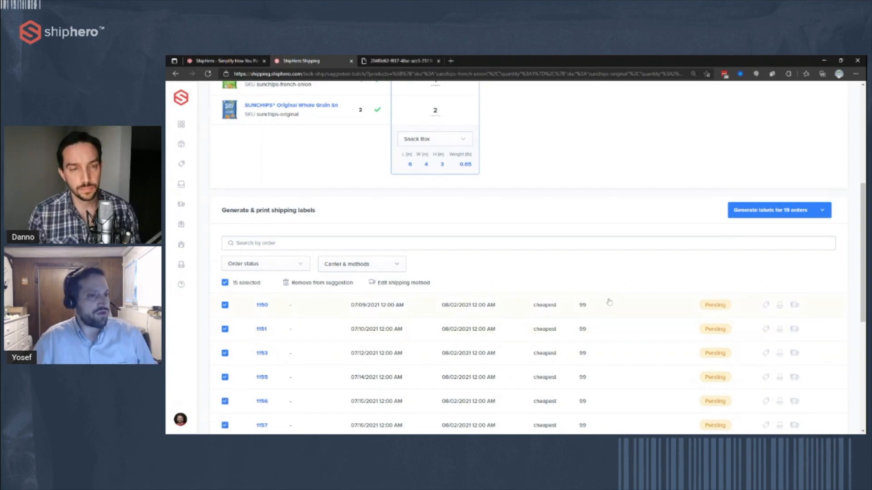
Generate shipping labels without invoices for all selected orders
{"action": "left_click", "coordinate": [750, 212]}
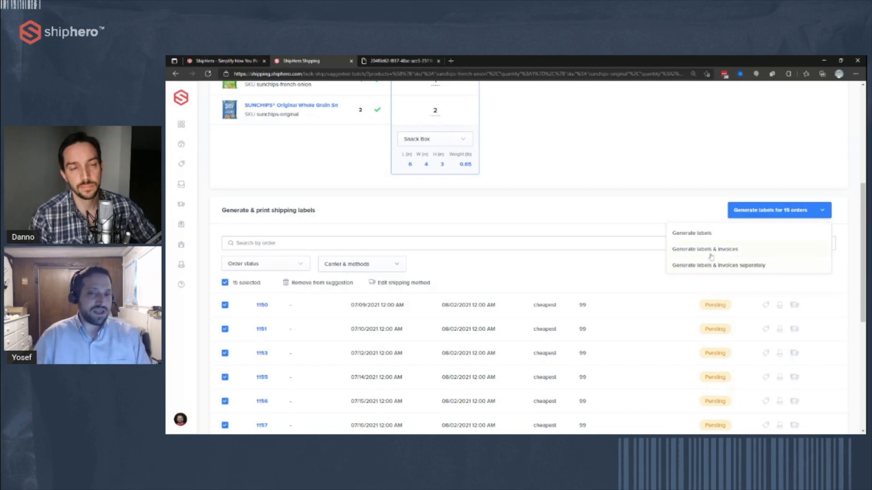
{"action": "left_click", "coordinate": [620, 202]}
{"action": "left_click", "coordinate": [737, 211]}
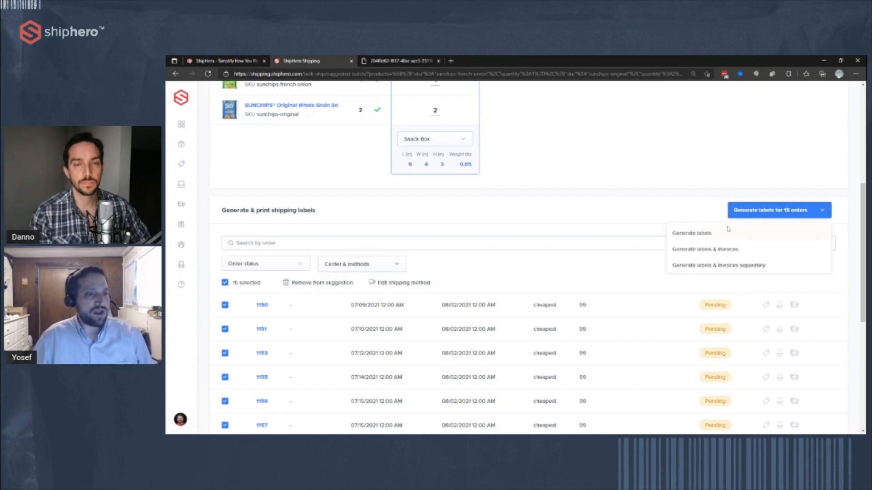
{"action": "left_click", "coordinate": [691, 234]}
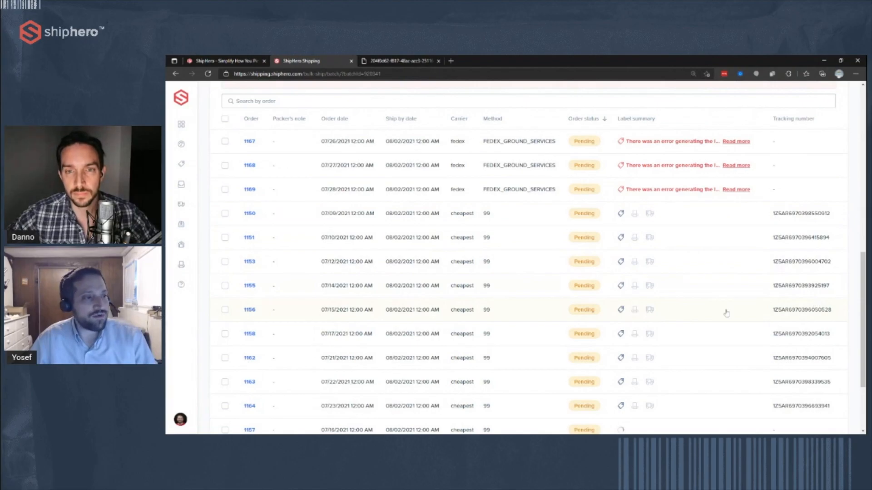
Read the label error details of the last FedEx order in the batch and close them
{"action": "scroll", "coordinate": [610, 300], "scroll_direction": "down", "scroll_amount": 2}
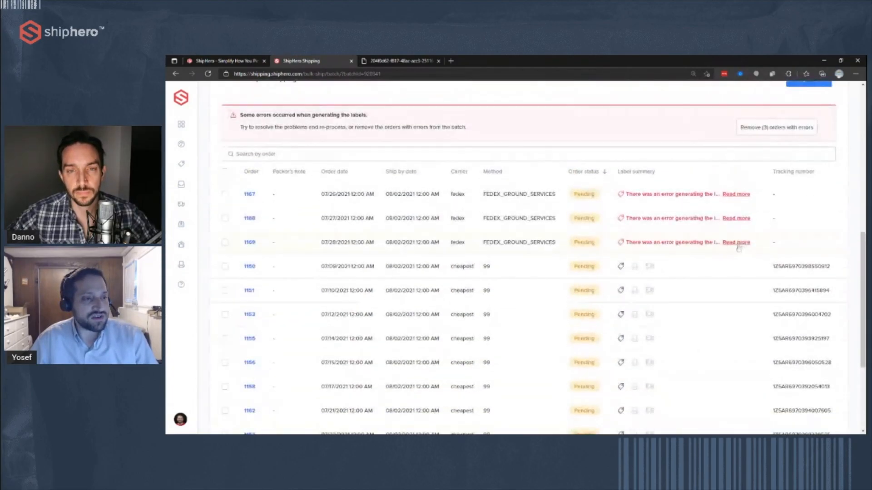
{"action": "left_click", "coordinate": [730, 244]}
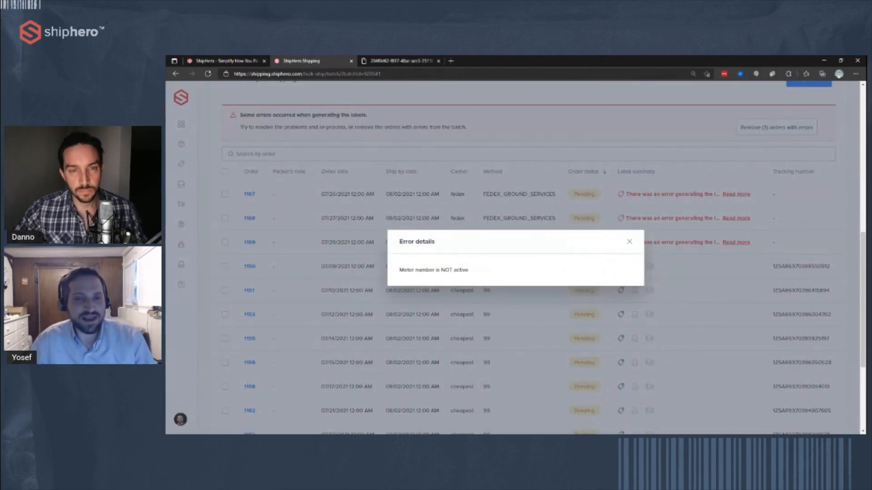
{"action": "left_click", "coordinate": [630, 245]}
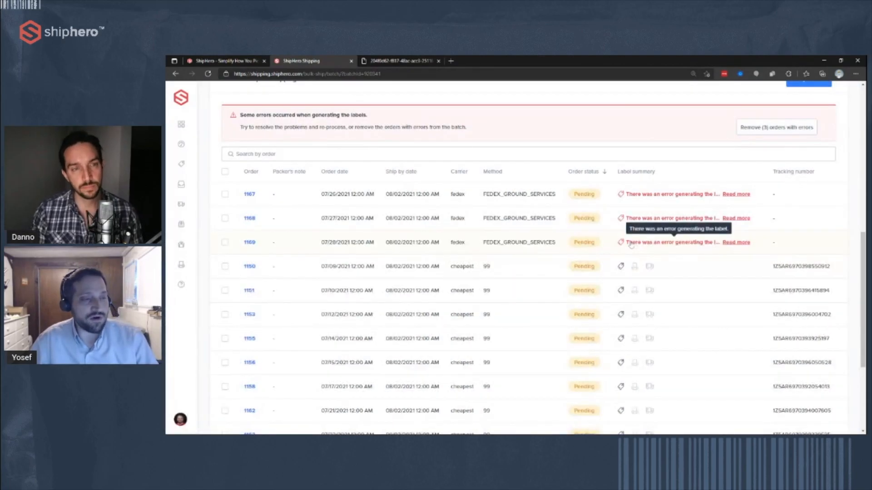
Change the shipping method of the three FedEx orders with label errors to UPS Ground, searching for "ups"
{"action": "left_click", "coordinate": [225, 194]}
{"action": "left_click", "coordinate": [225, 218]}
{"action": "left_click", "coordinate": [224, 243]}
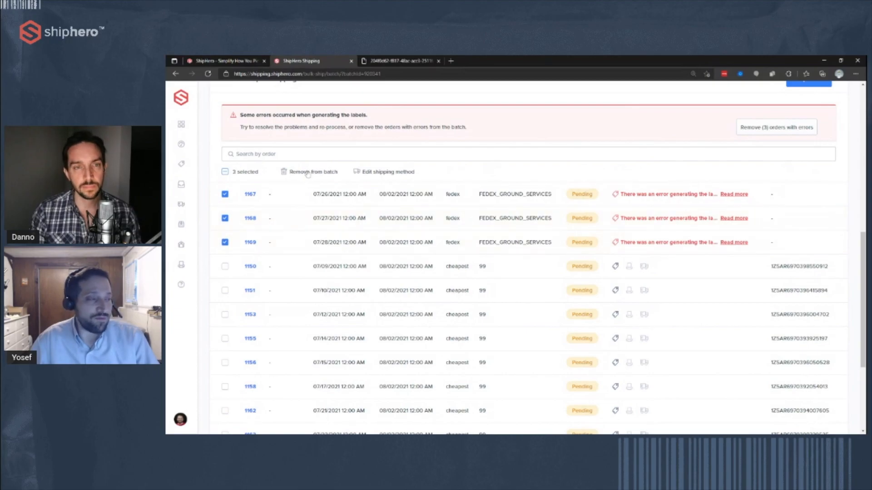
{"action": "left_click", "coordinate": [380, 172]}
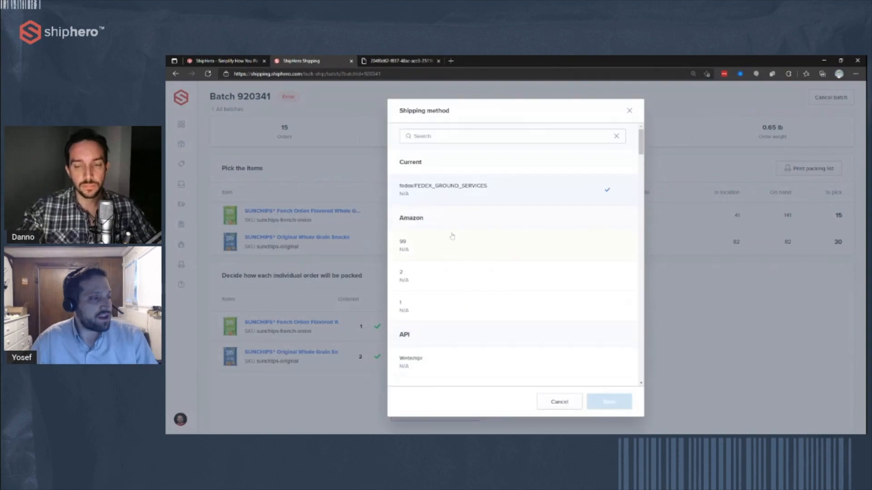
{"action": "left_click", "coordinate": [454, 136]}
{"action": "type", "text": "ups"}
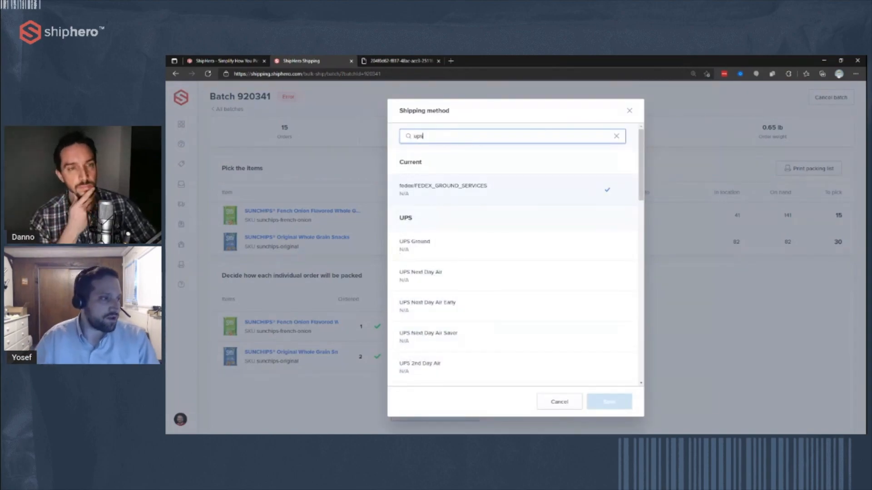
{"action": "left_click", "coordinate": [416, 247]}
{"action": "left_click", "coordinate": [619, 408]}
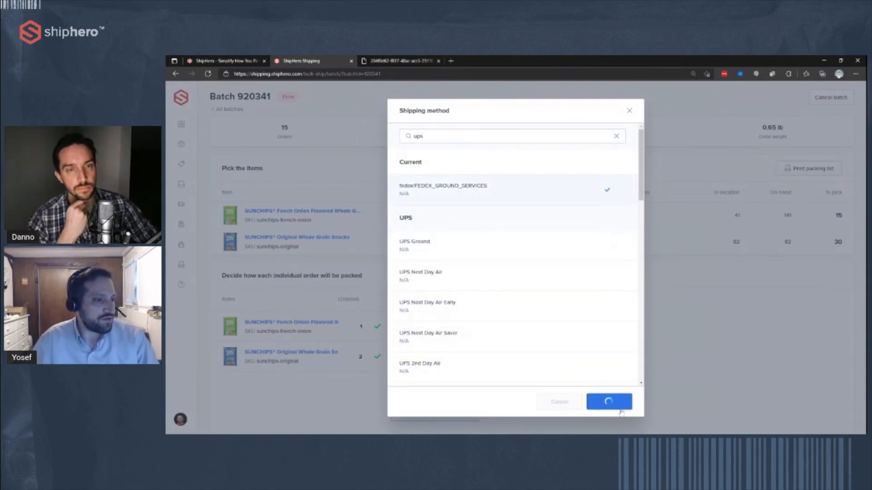
Re-process label generation for the batch's orders with errors
{"action": "scroll", "coordinate": [663, 354], "scroll_direction": "down", "scroll_amount": 15}
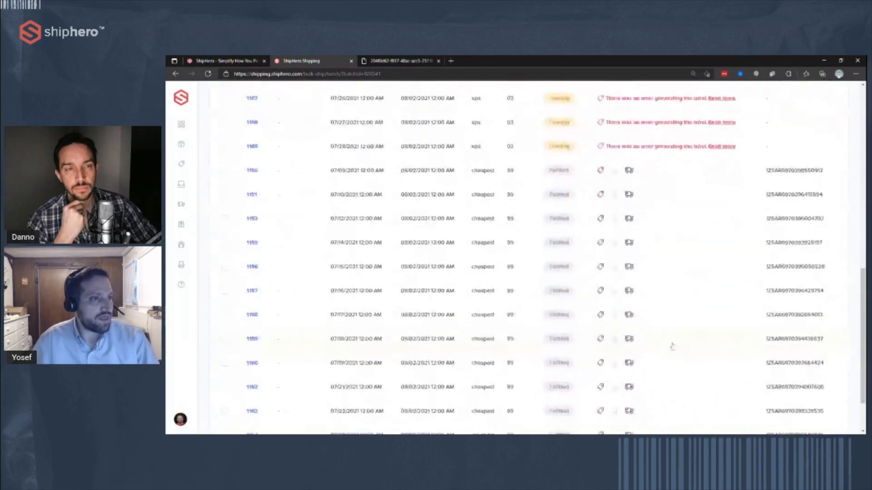
{"action": "scroll", "coordinate": [672, 347], "scroll_direction": "up", "scroll_amount": 3}
{"action": "left_click", "coordinate": [810, 92]}
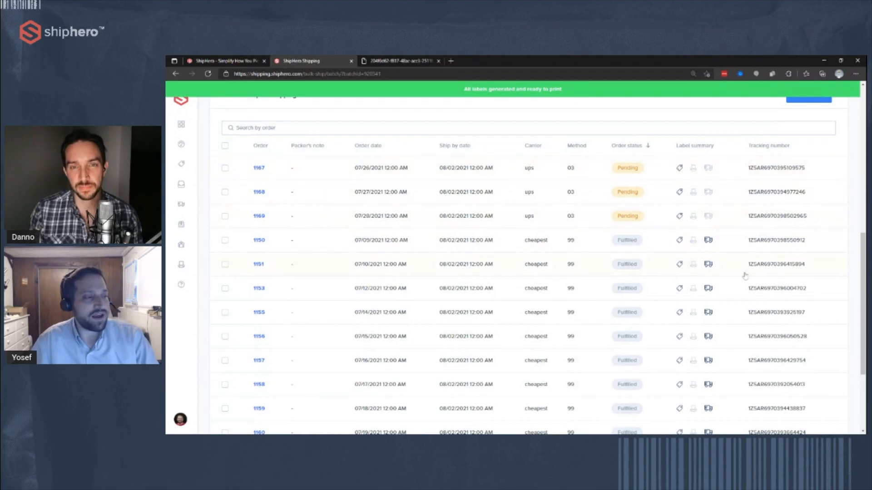
Check the order list of the batch and open its labels for printing as a PDF
{"action": "scroll", "coordinate": [745, 276], "scroll_direction": "down", "scroll_amount": 3}
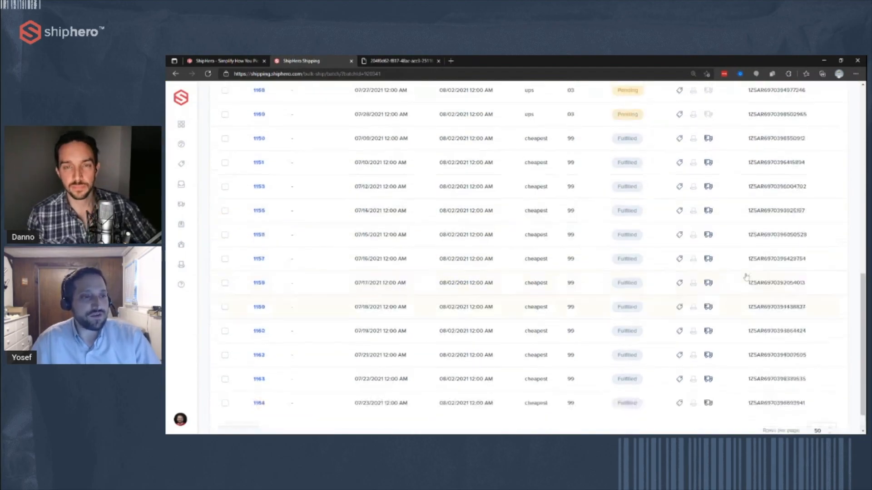
{"action": "scroll", "coordinate": [745, 275], "scroll_direction": "up", "scroll_amount": 5}
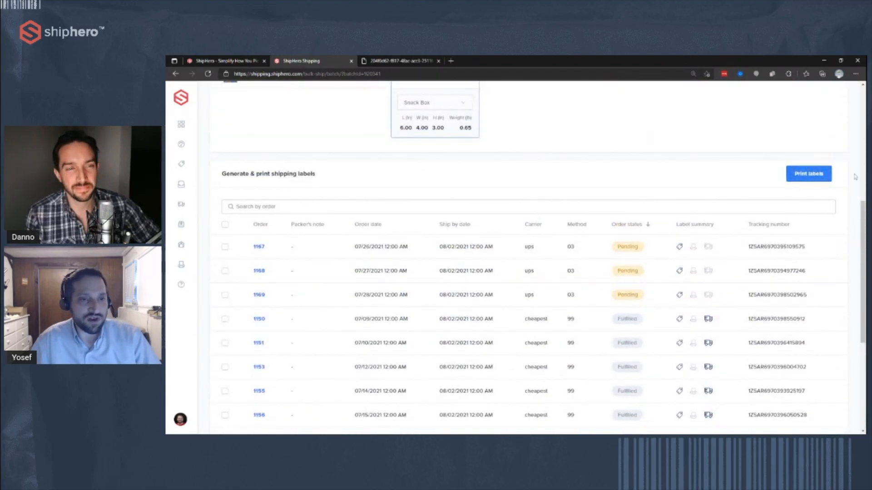
{"action": "left_click", "coordinate": [815, 176]}
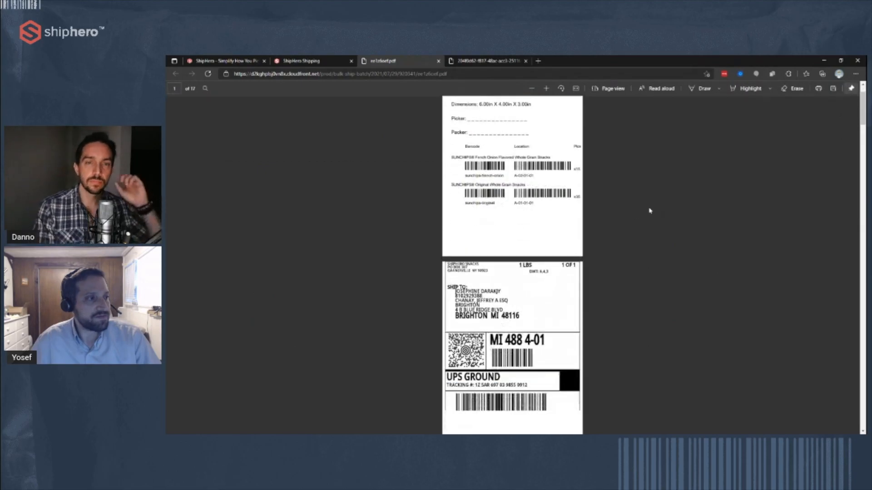
Review the label PDF from the batch cover page to the closing summary page and look at its print settings without printing
{"action": "scroll", "coordinate": [649, 211], "scroll_direction": "down", "scroll_amount": 20}
{"action": "scroll", "coordinate": [656, 218], "scroll_direction": "up", "scroll_amount": 15}
{"action": "scroll", "coordinate": [656, 218], "scroll_direction": "up", "scroll_amount": 5}
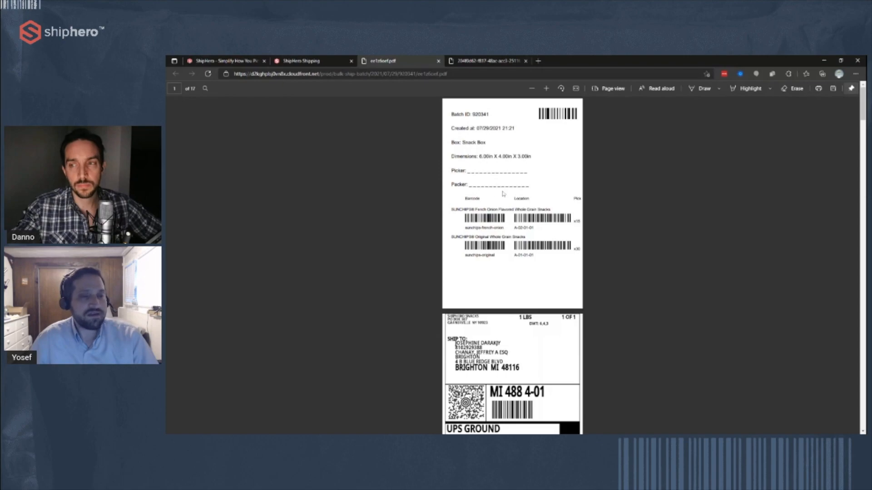
{"action": "left_click_drag", "start_coordinate": [862, 100], "coordinate": [862, 411]}
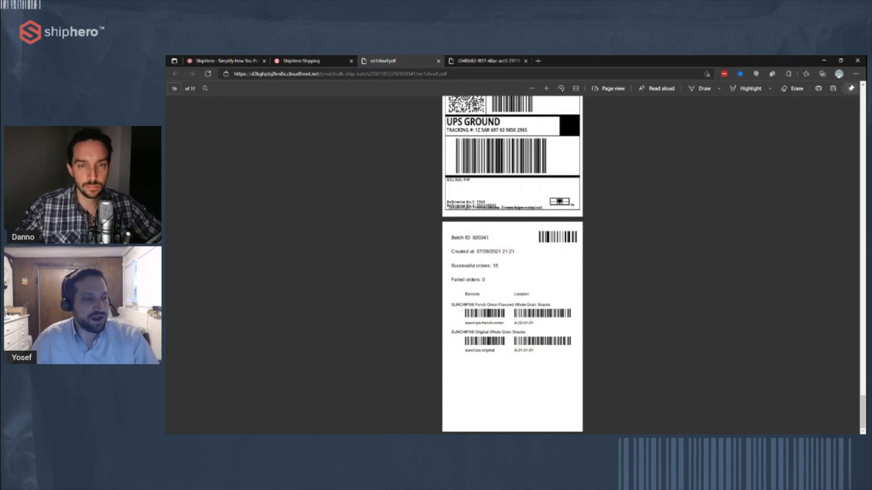
{"action": "left_click_drag", "start_coordinate": [862, 412], "coordinate": [841, 105]}
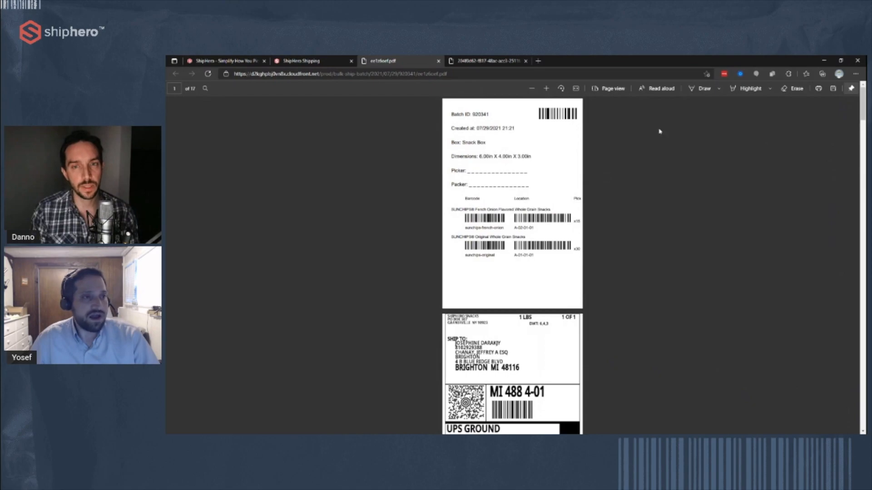
{"action": "left_click", "coordinate": [819, 89]}
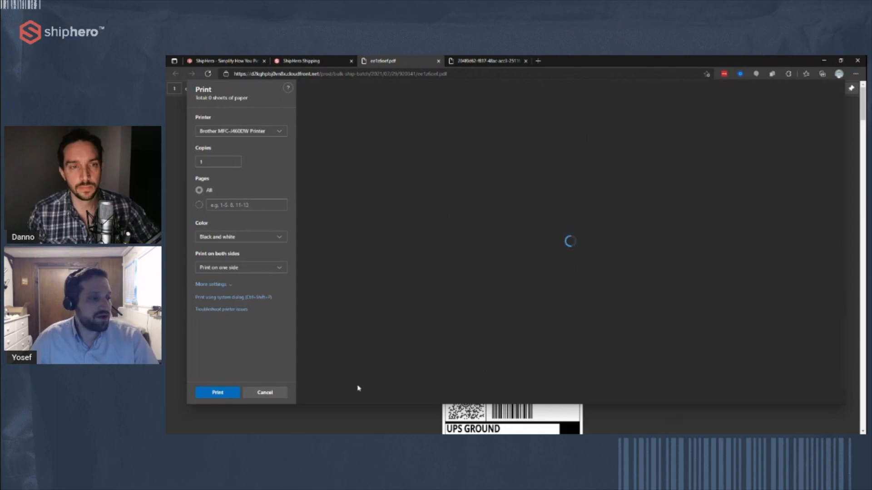
{"action": "left_click", "coordinate": [257, 394]}
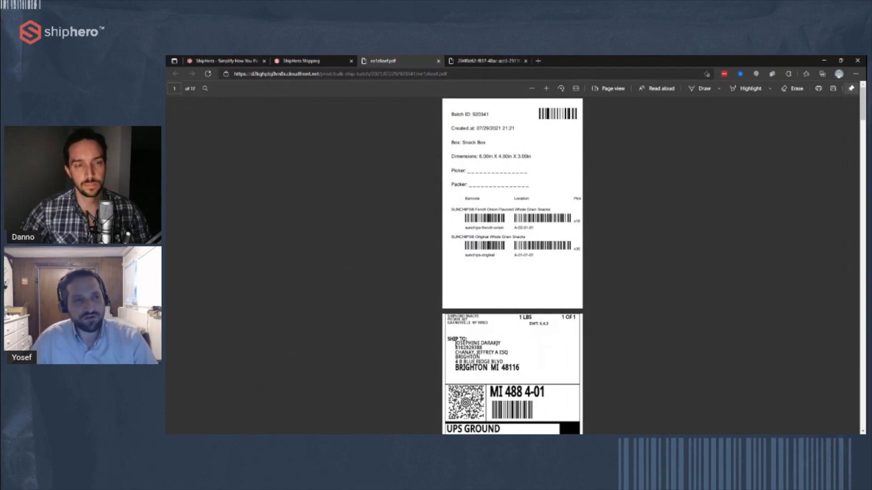
Return to the batch page, go back to the list of all batches and refresh it
{"action": "key", "text": "ctrl+shift+Tab"}
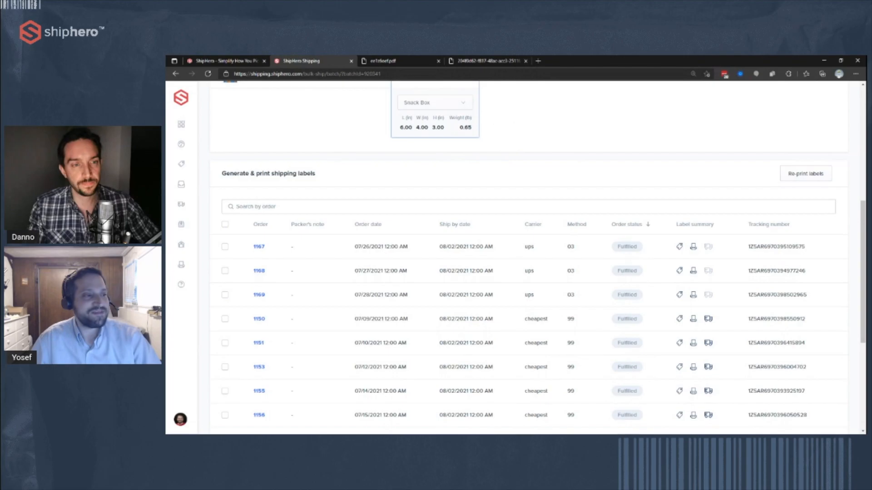
{"action": "scroll", "coordinate": [522, 254], "scroll_direction": "up", "scroll_amount": 5}
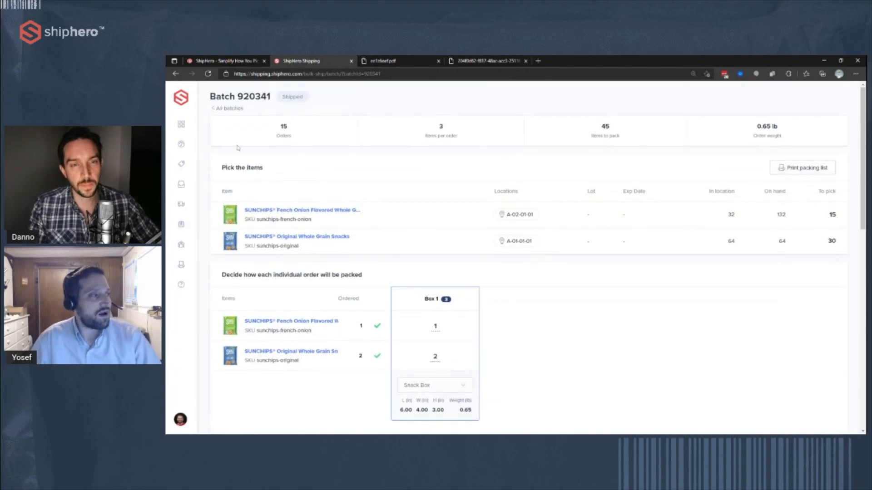
{"action": "left_click", "coordinate": [228, 107]}
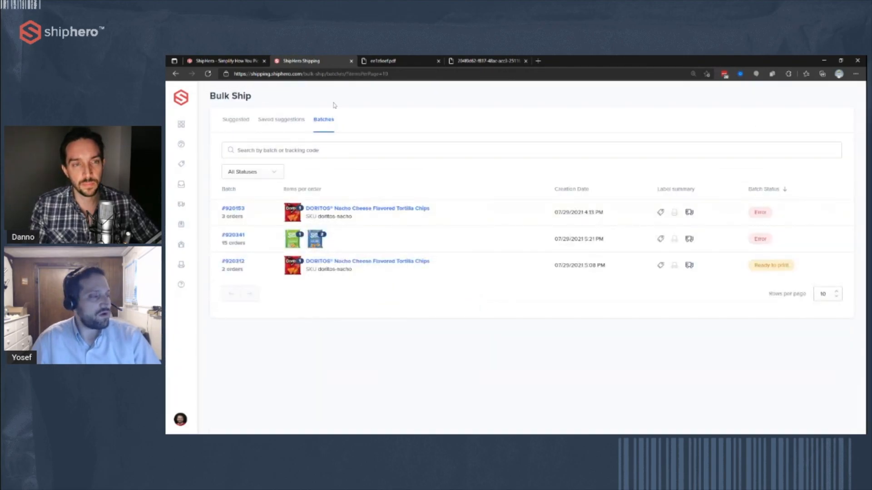
{"action": "left_click", "coordinate": [207, 73]}
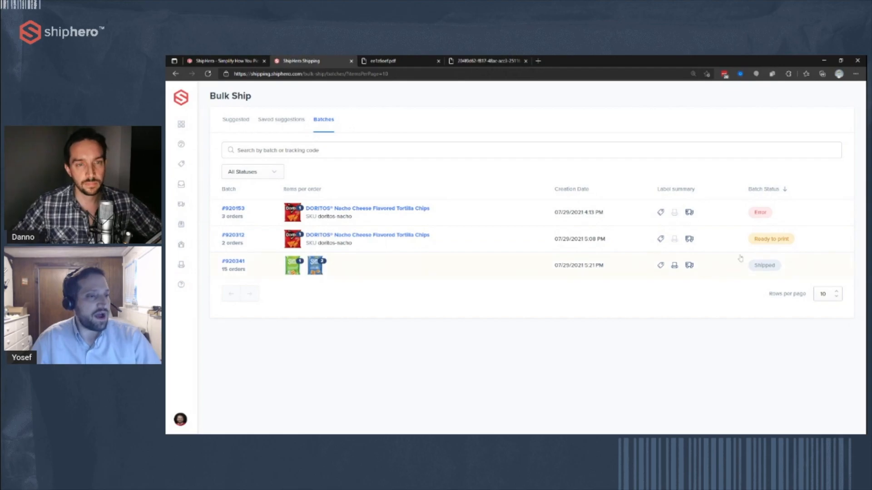
Review the ready-to-print Doritos Nacho Cheese batch and return to the list of all batches
{"action": "left_click", "coordinate": [764, 244]}
{"action": "scroll", "coordinate": [667, 218], "scroll_direction": "down", "scroll_amount": 3}
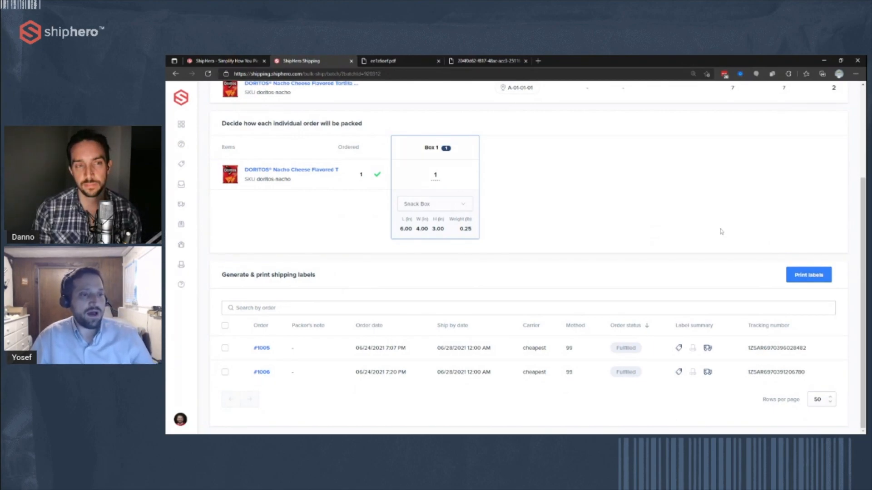
{"action": "scroll", "coordinate": [379, 163], "scroll_direction": "up", "scroll_amount": 4}
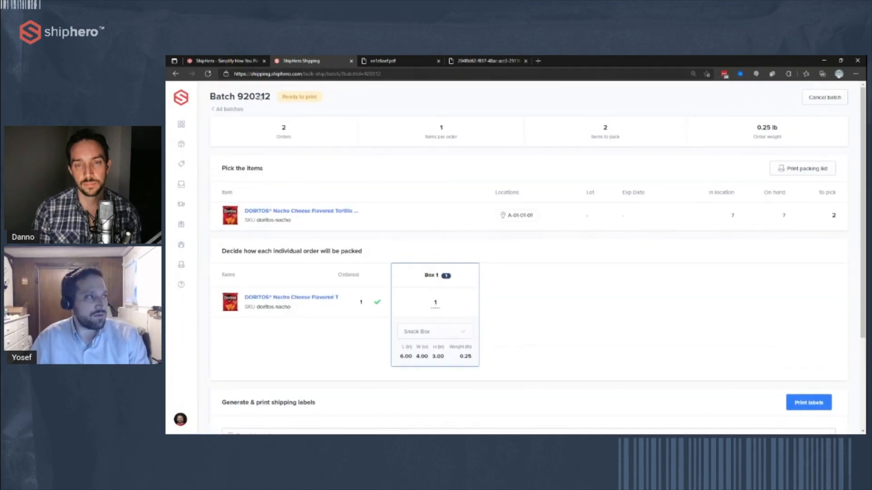
{"action": "left_click", "coordinate": [235, 113]}
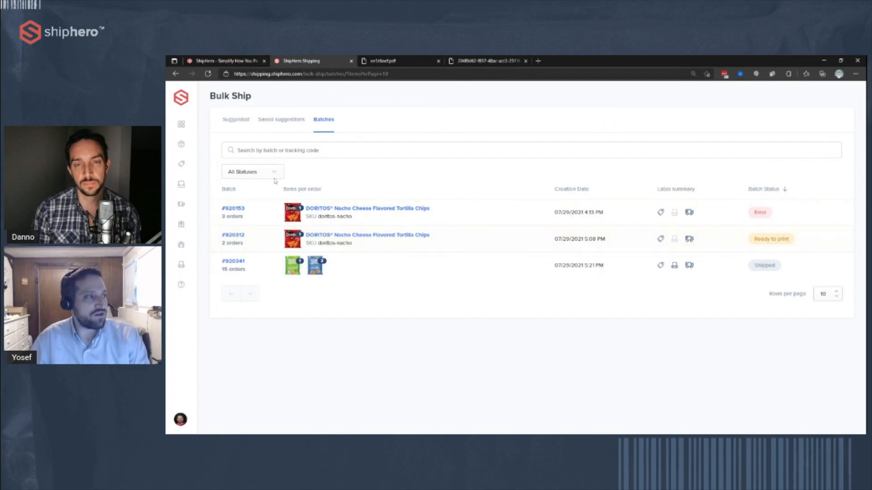
Filter the batch list by the Ready to print status and set it back to All Statuses
{"action": "left_click", "coordinate": [264, 204]}
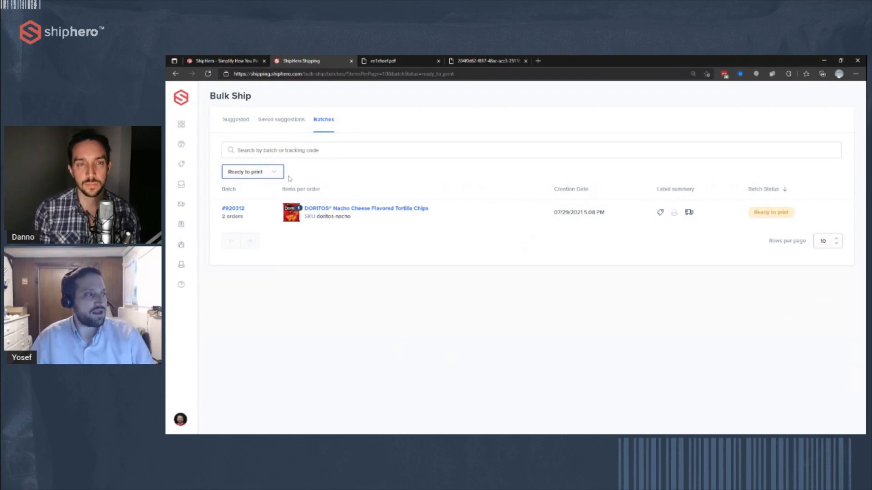
{"action": "left_click", "coordinate": [264, 184]}
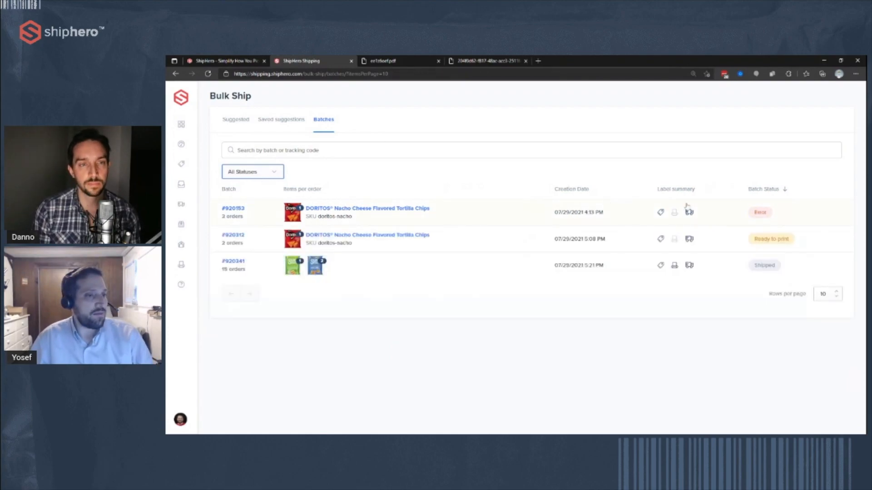
Open the Doritos batch with the Error status and remove its failed FedEx order without putting it on hold
{"action": "left_click", "coordinate": [770, 216]}
{"action": "scroll", "coordinate": [521, 204], "scroll_direction": "down", "scroll_amount": 4}
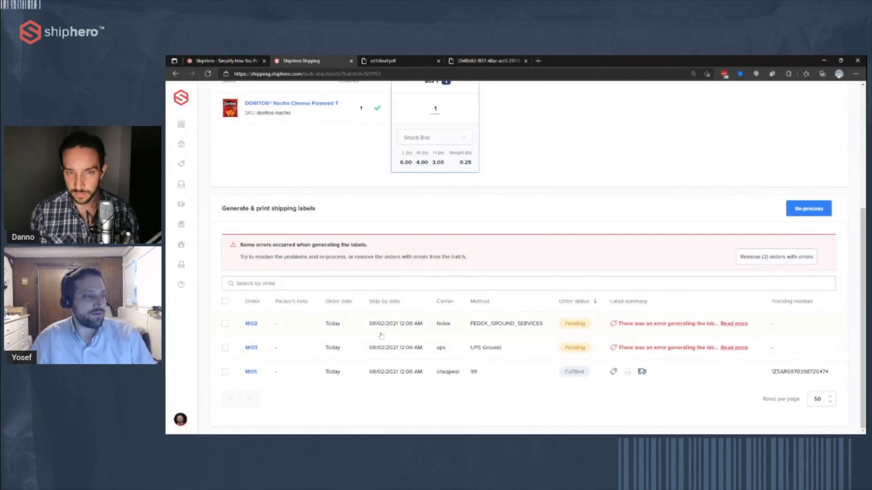
{"action": "left_click", "coordinate": [224, 323]}
{"action": "left_click", "coordinate": [296, 302]}
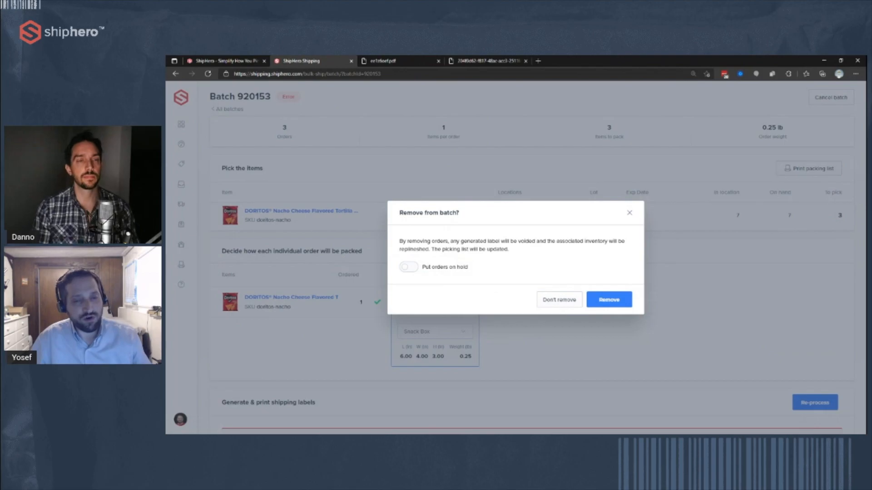
{"action": "left_click", "coordinate": [608, 300]}
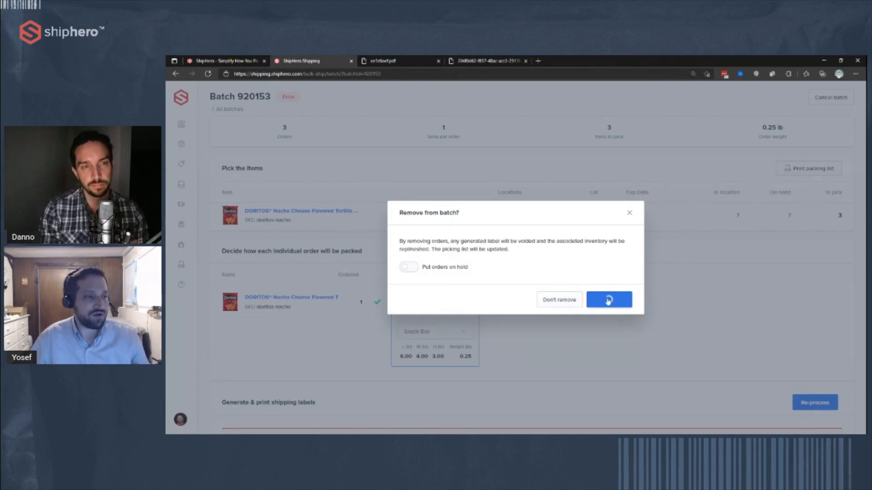
Read the label error details of the pending UPS Ground order
{"action": "scroll", "coordinate": [522, 306], "scroll_direction": "down", "scroll_amount": 5}
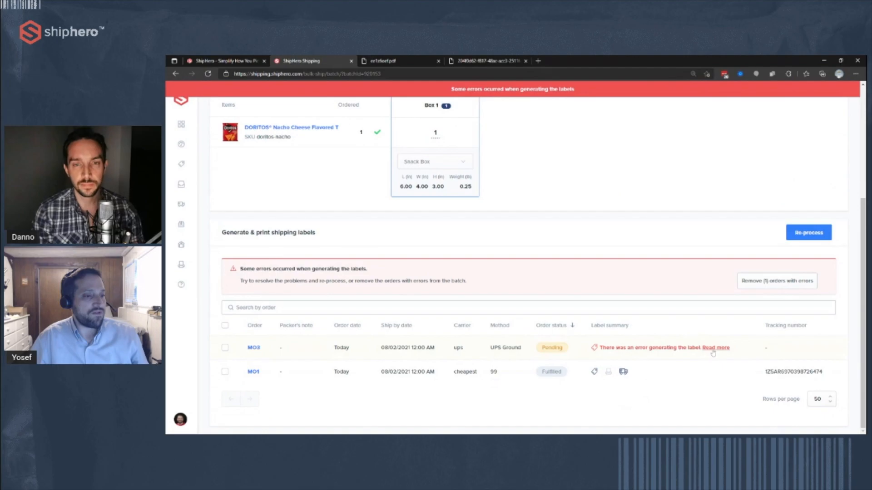
{"action": "left_click", "coordinate": [715, 348]}
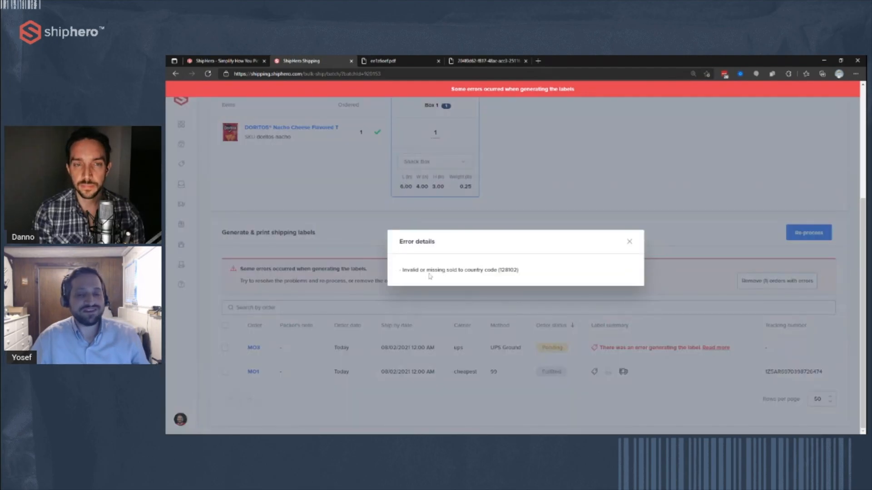
{"action": "left_click", "coordinate": [629, 241]}
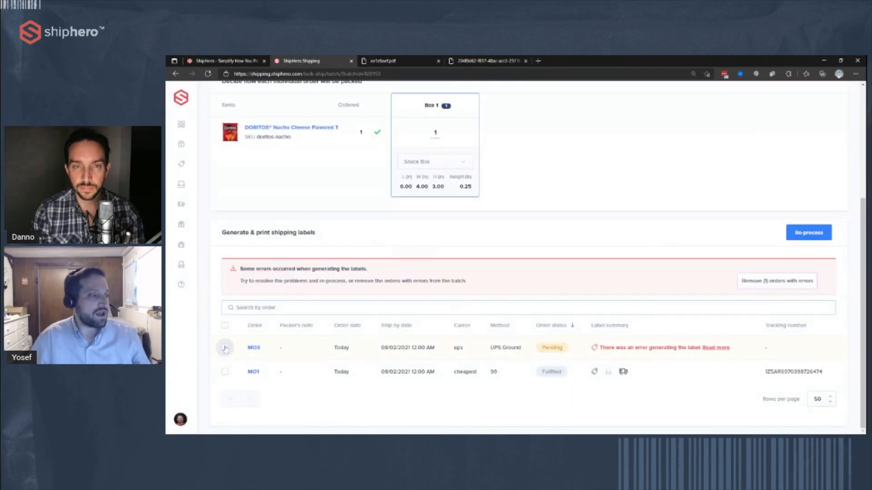
Set the pending UPS Ground order's shipping state to CA and country to US, and re-process the batch's labels
{"action": "left_click", "coordinate": [225, 347]}
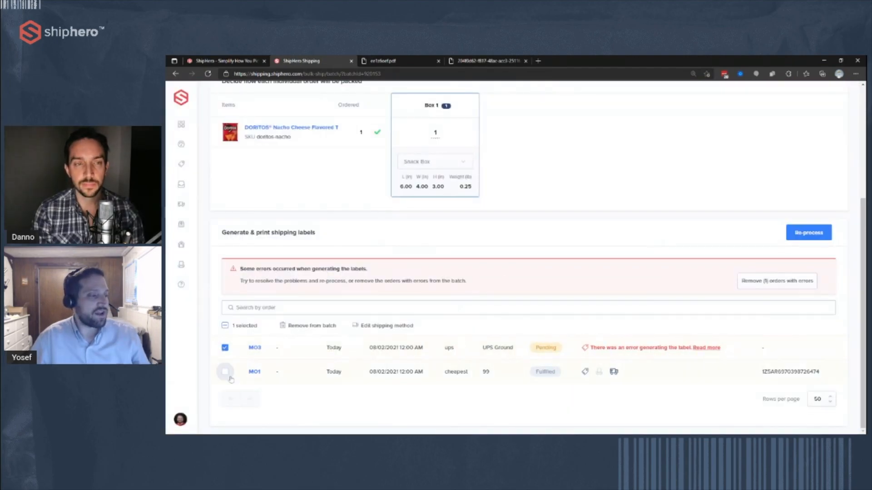
{"action": "left_click", "coordinate": [260, 350]}
{"action": "left_click", "coordinate": [669, 117]}
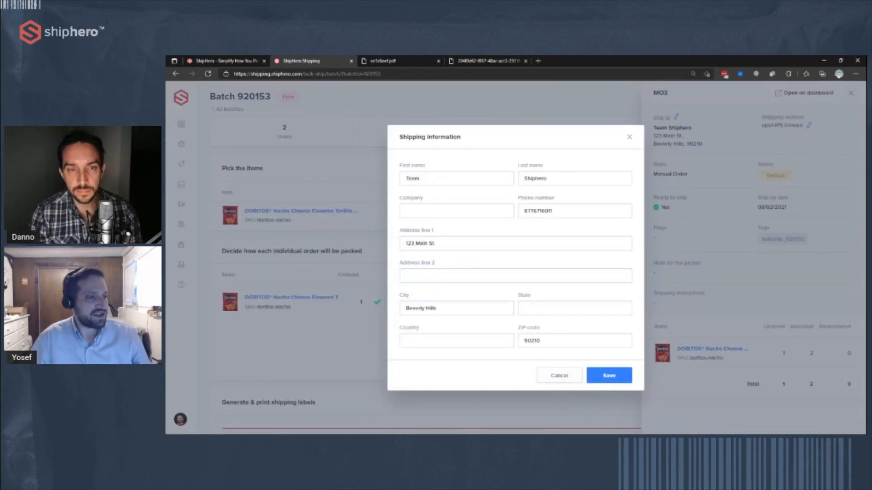
{"action": "left_click", "coordinate": [544, 309]}
{"action": "type", "text": "CA"}
{"action": "left_click", "coordinate": [459, 341]}
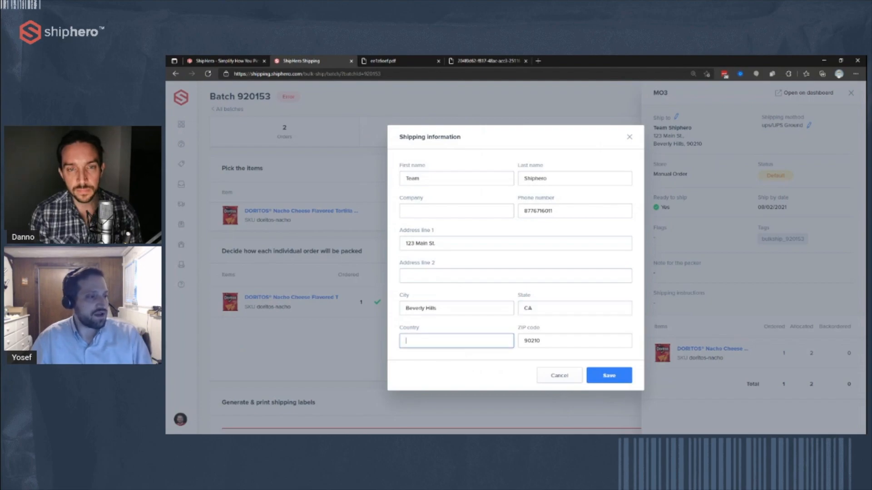
{"action": "type", "text": "US"}
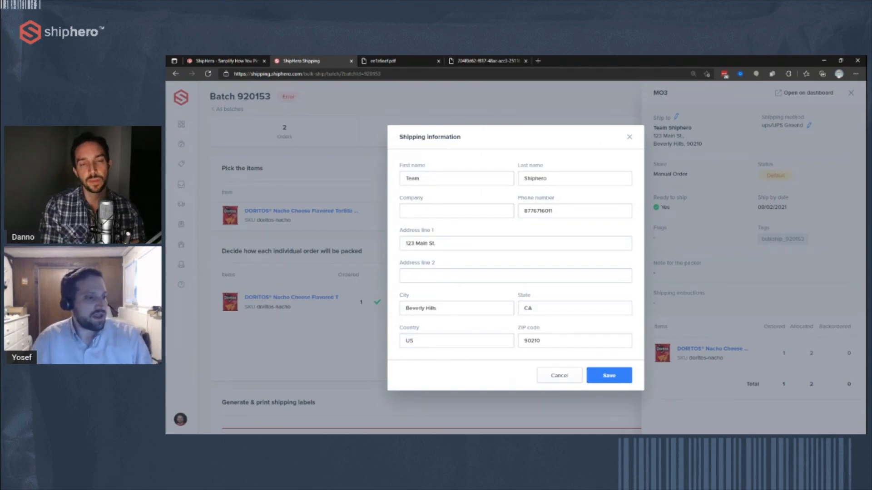
{"action": "left_click", "coordinate": [609, 375]}
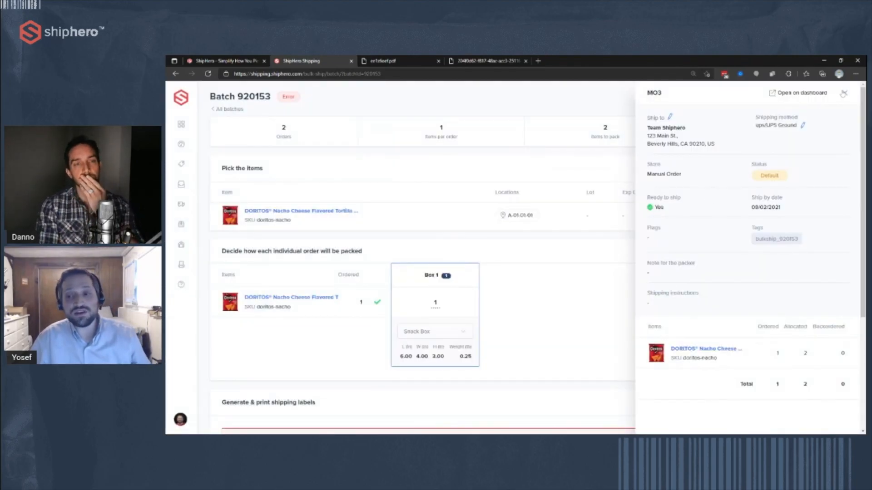
{"action": "left_click", "coordinate": [843, 93]}
{"action": "scroll", "coordinate": [774, 232], "scroll_direction": "down", "scroll_amount": 4}
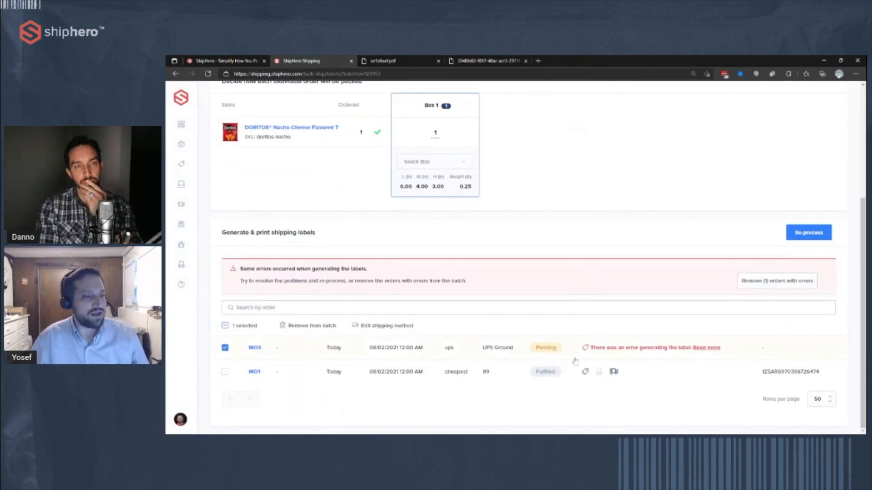
{"action": "left_click", "coordinate": [789, 234]}
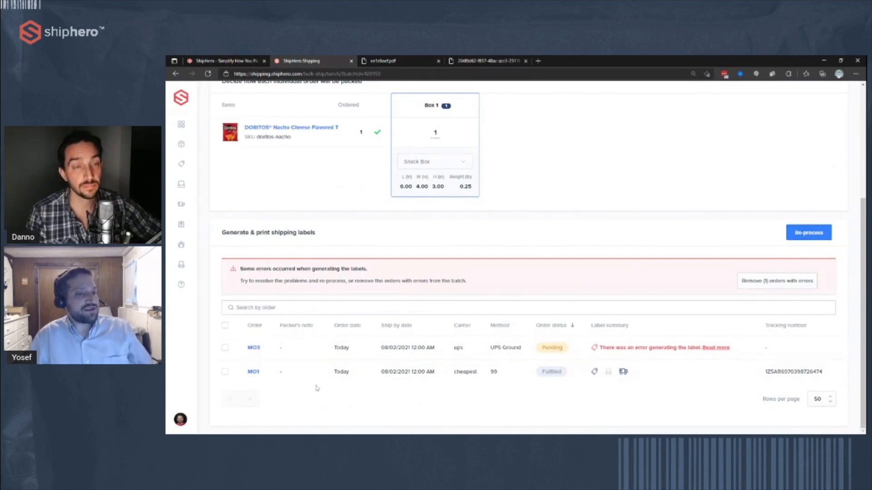
Review the options for voiding the fulfilled order's label with removal from the batch and for cancelling the batch, without applying either
{"action": "left_click", "coordinate": [225, 372]}
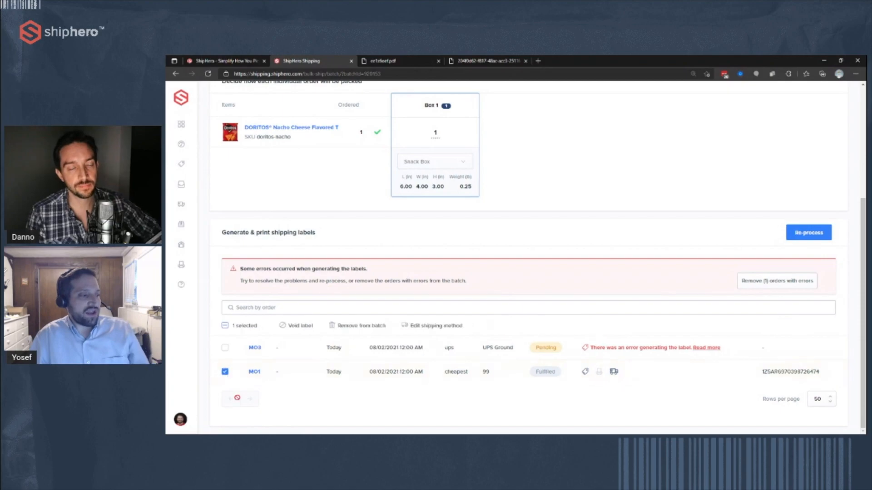
{"action": "left_click", "coordinate": [300, 326]}
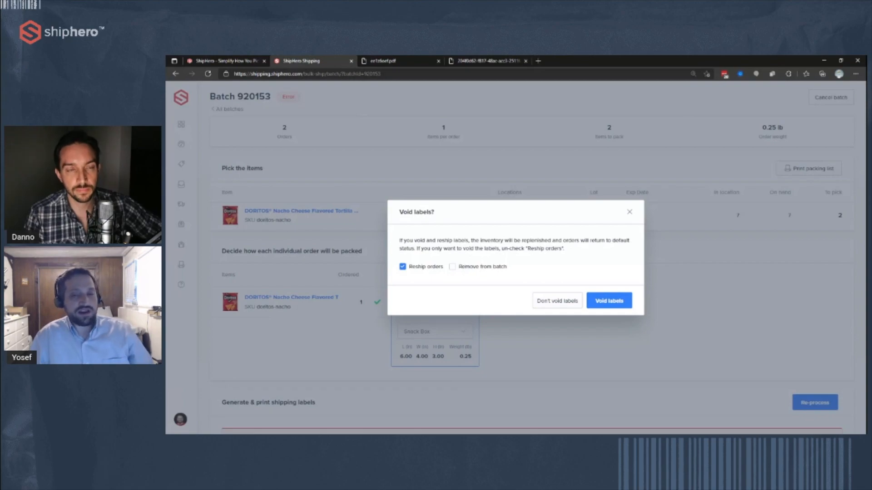
{"action": "left_click", "coordinate": [461, 268]}
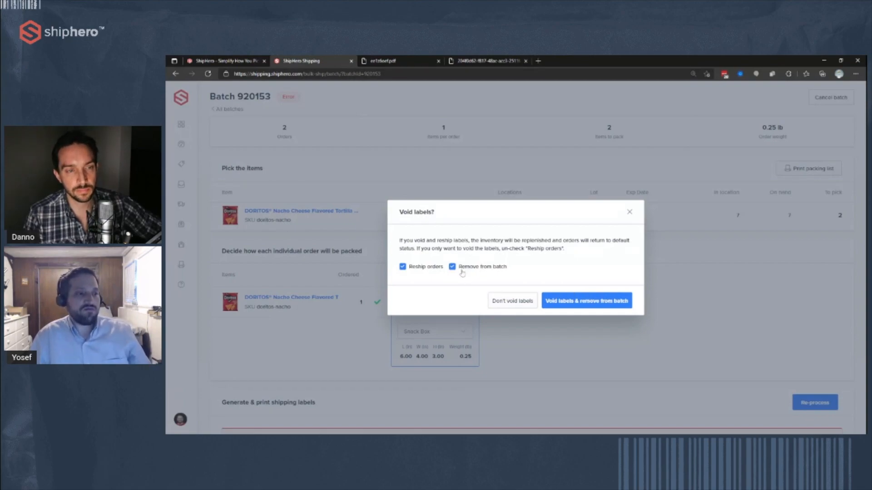
{"action": "left_click", "coordinate": [629, 212]}
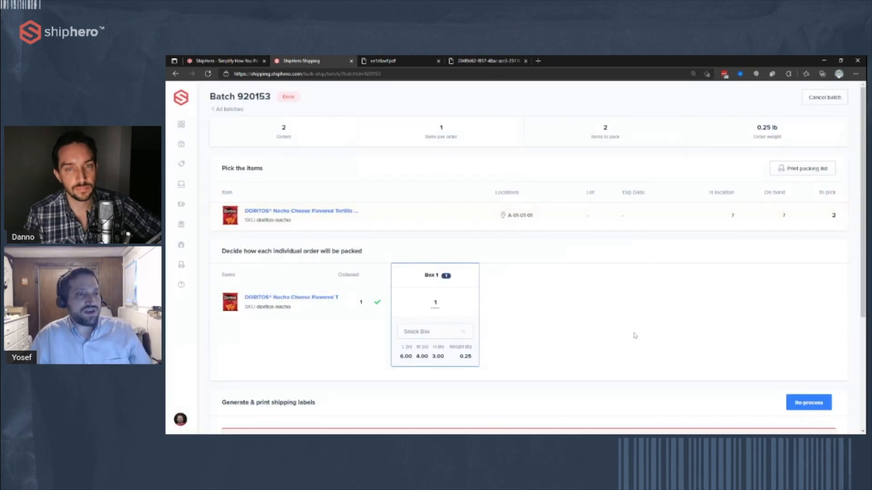
{"action": "left_click", "coordinate": [836, 97]}
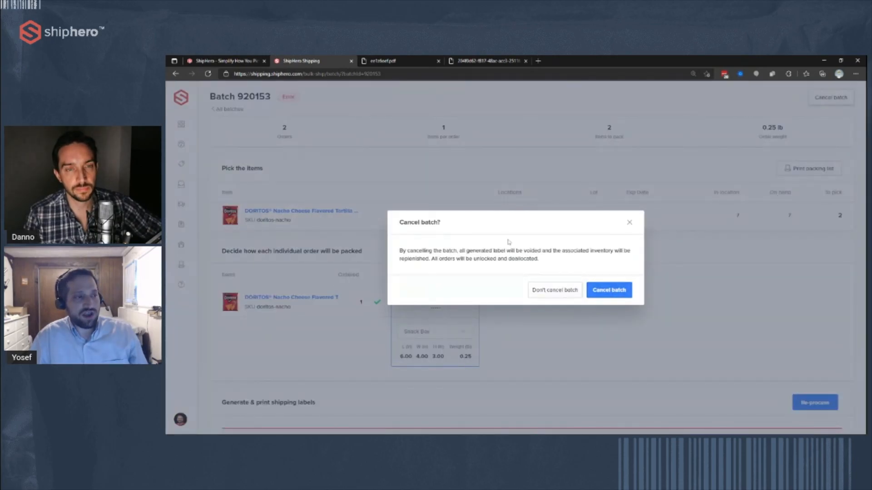
{"action": "left_click", "coordinate": [630, 223]}
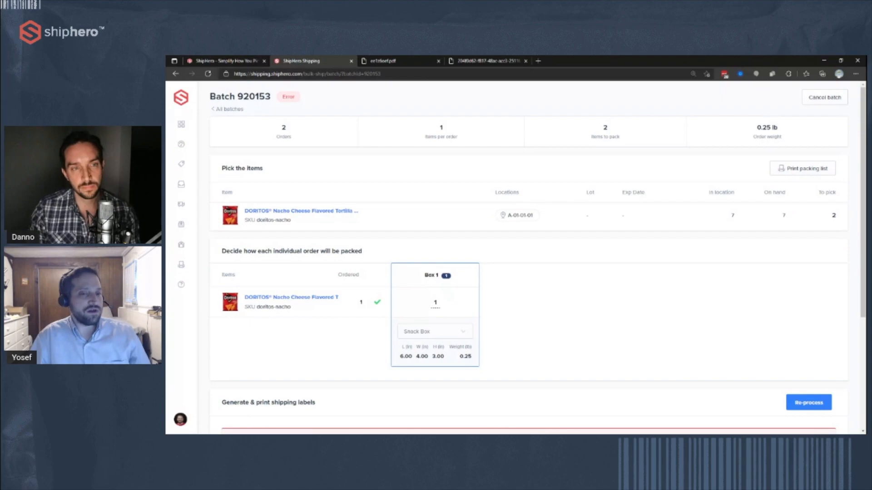
Return to the list of all batches and open the suggested batches
{"action": "left_click", "coordinate": [227, 111]}
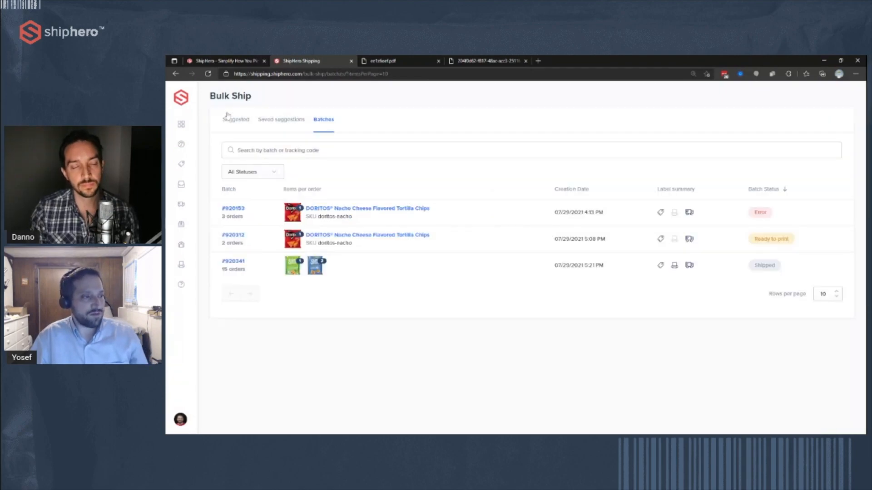
{"action": "left_click", "coordinate": [229, 118]}
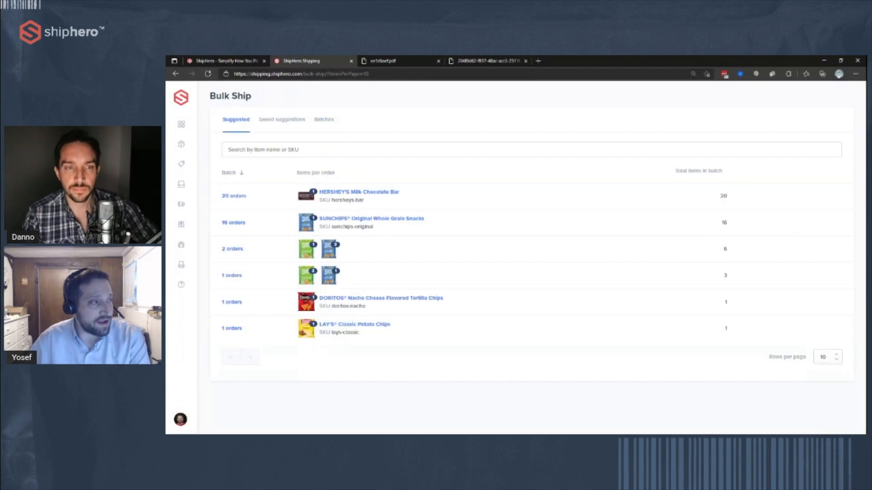